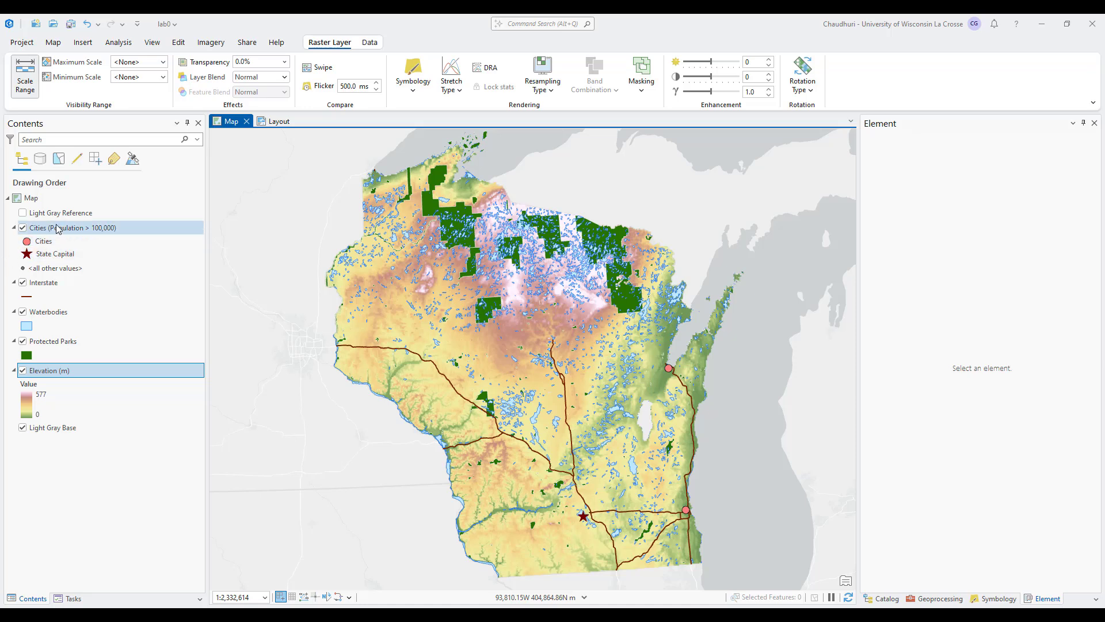
# Rename the cities layer to "Cities (Population >100,000)" in its layer properties and apply the change.
pyautogui.click(276, 121)
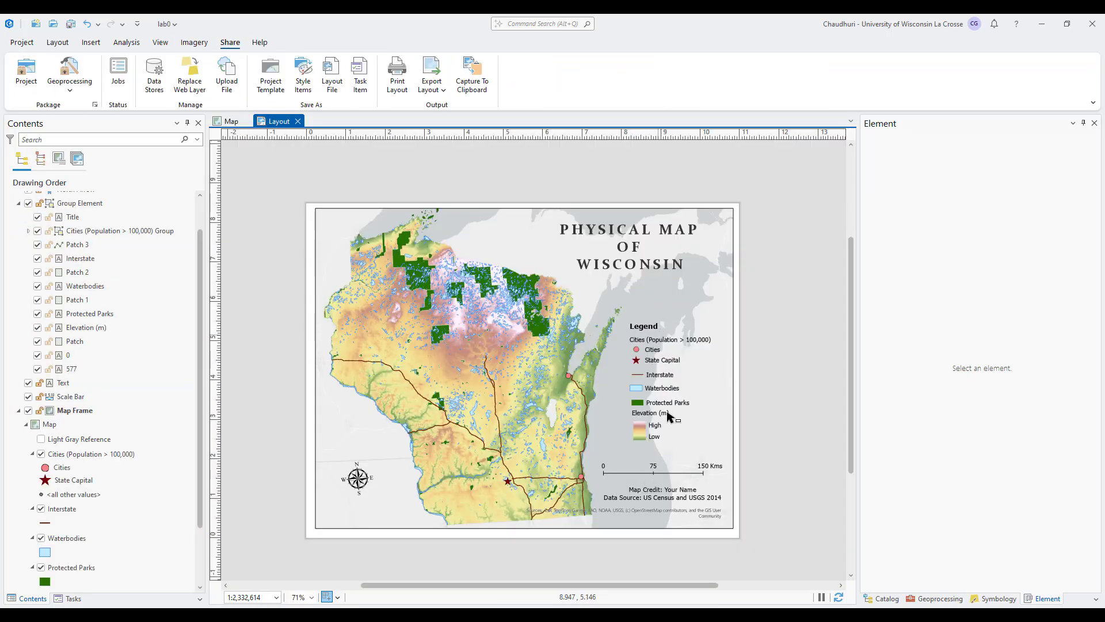
pyautogui.click(231, 122)
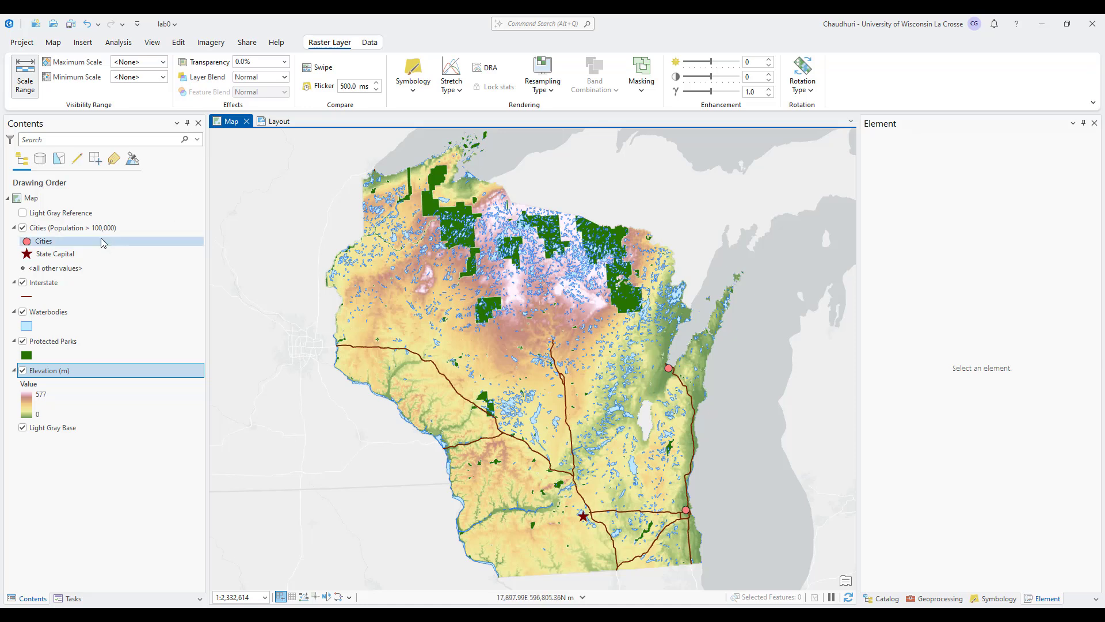
pyautogui.rightClick(91, 231)
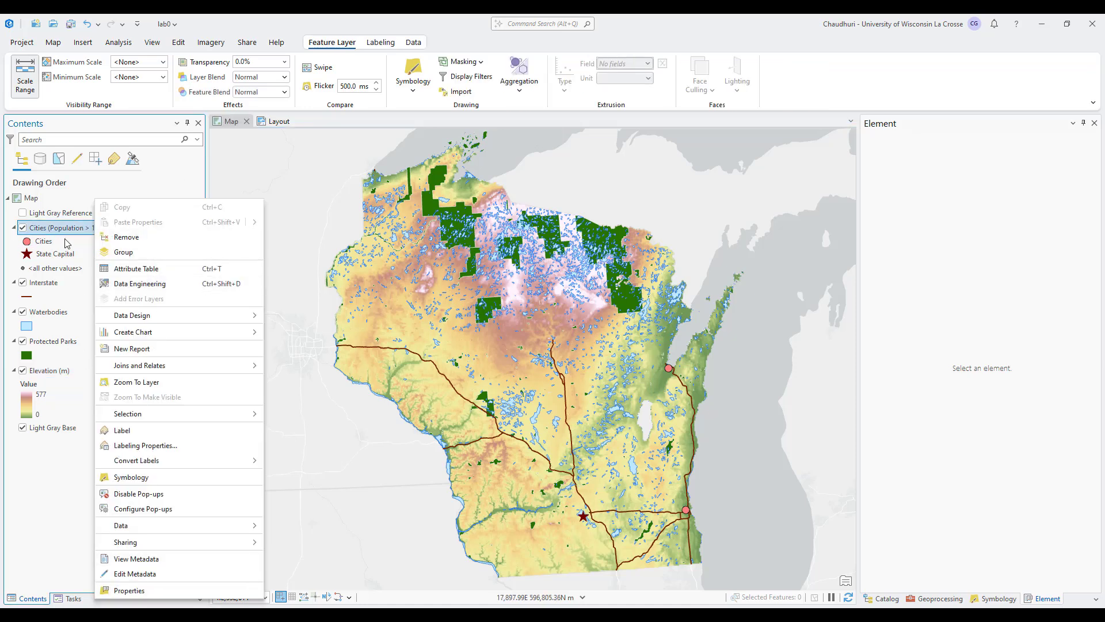
pyautogui.rightClick(69, 228)
pyautogui.click(106, 591)
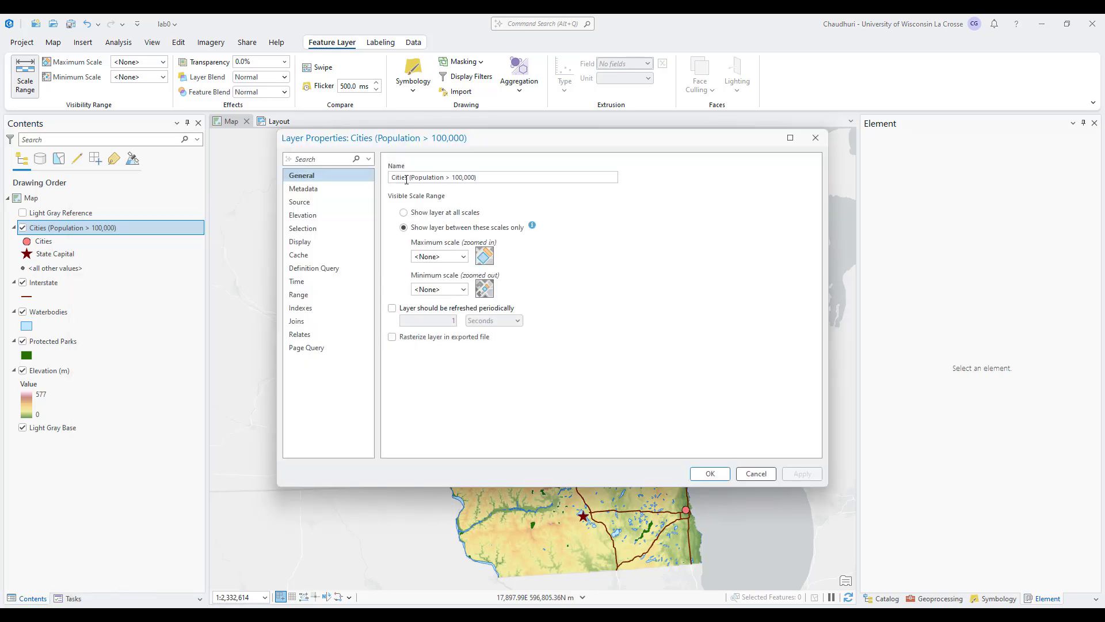
pyautogui.moveTo(462, 179); pyautogui.dragTo(393, 181)
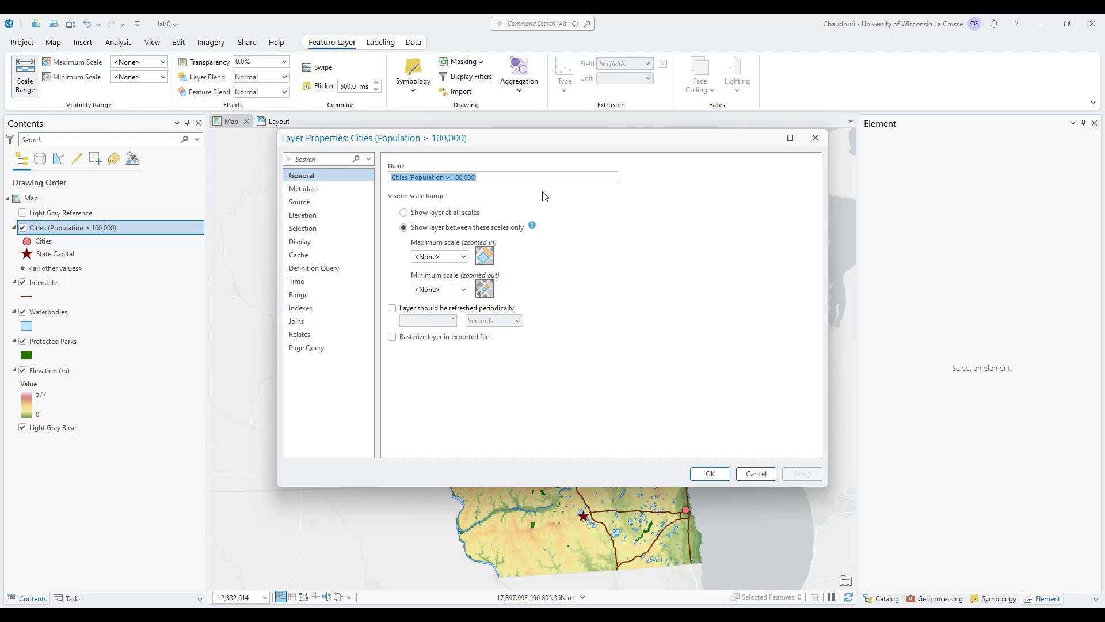
pyautogui.click(454, 178)
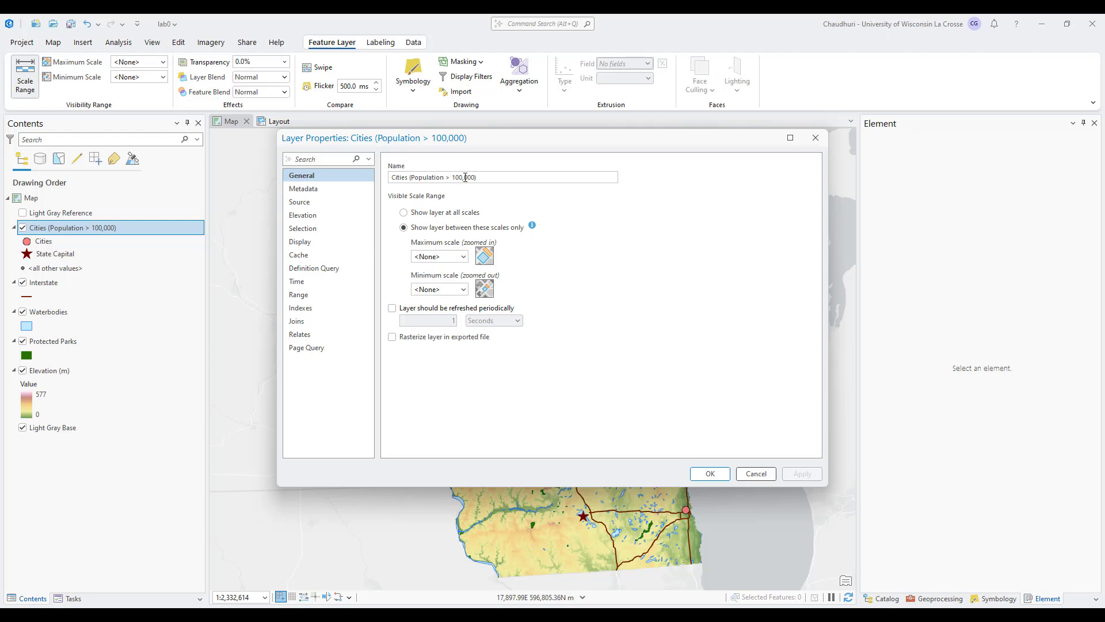
pyautogui.press('BackSpace')
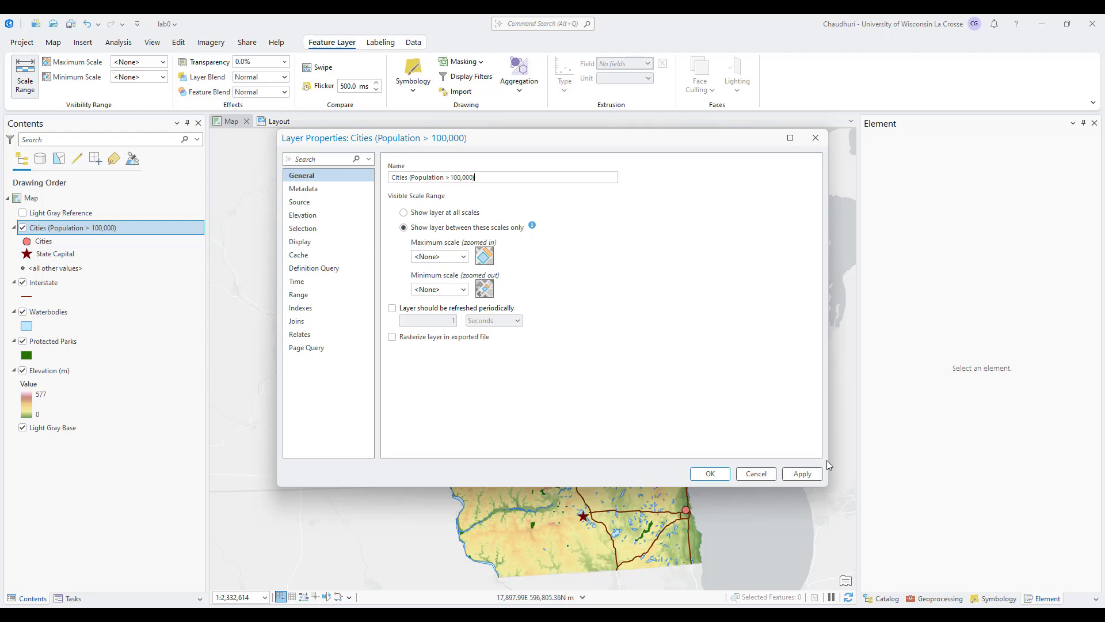
pyautogui.click(803, 473)
pyautogui.click(816, 138)
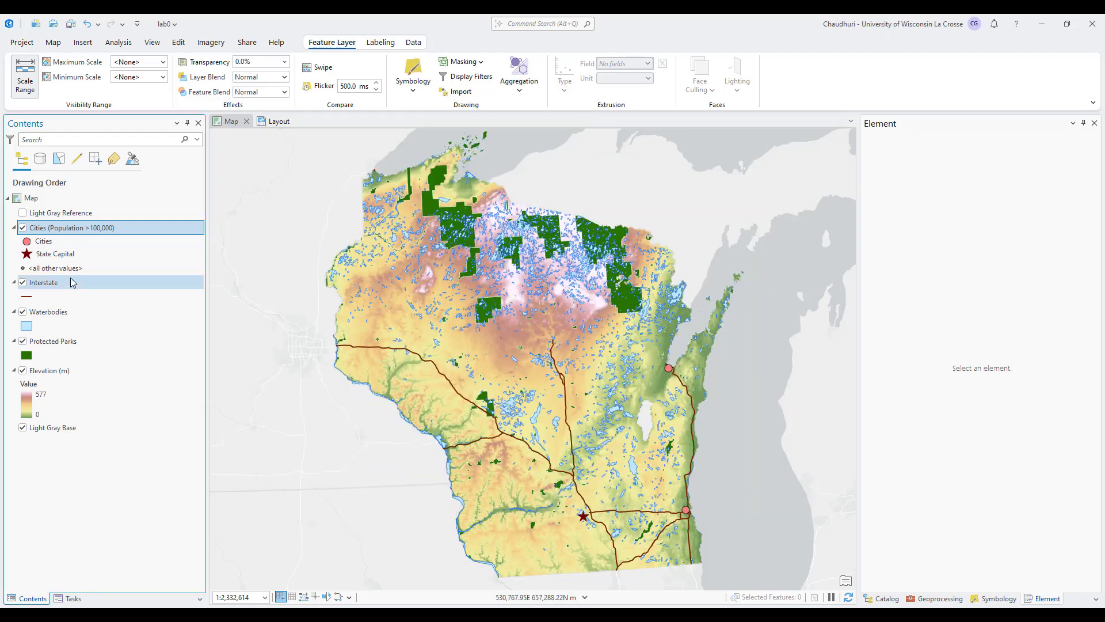
# Open the symbology of the cities layer and compare its classes with the legend on the layout.
pyautogui.rightClick(90, 231)
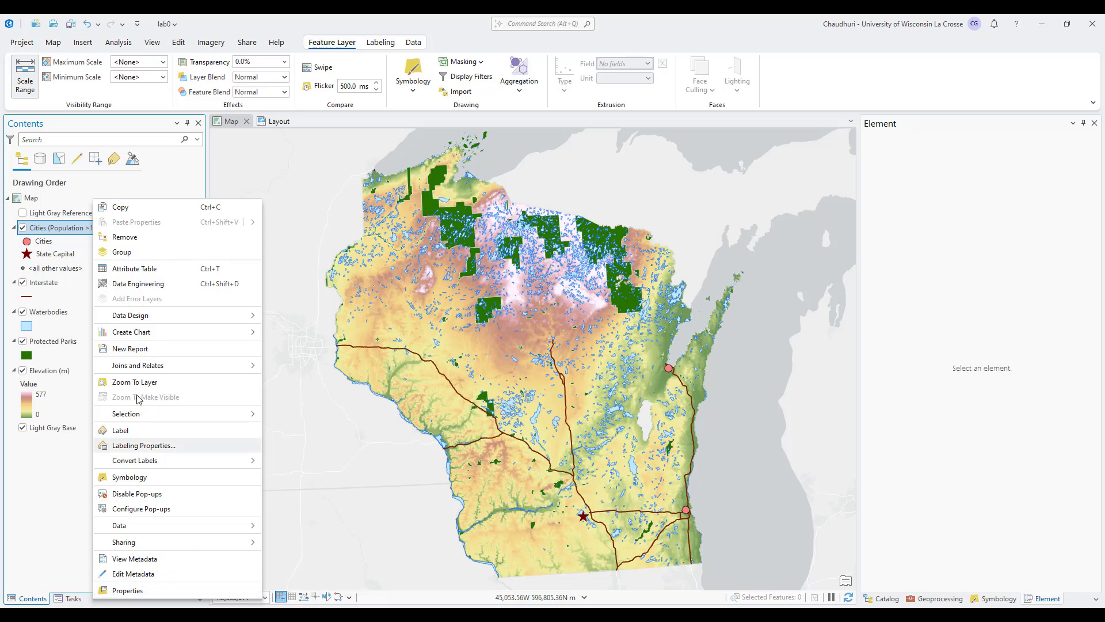
pyautogui.click(138, 478)
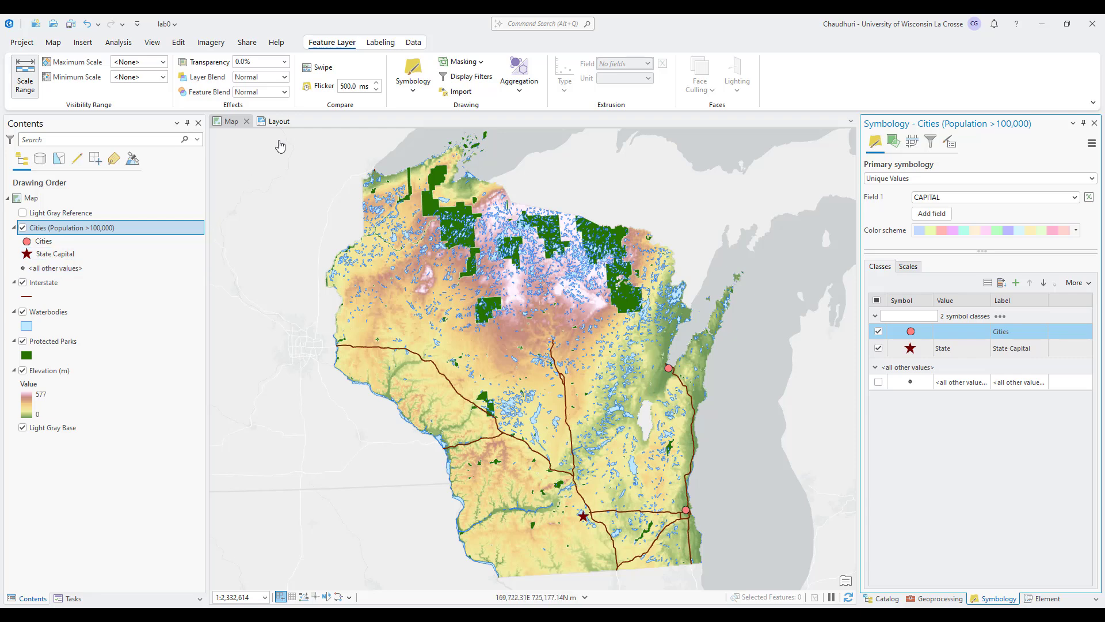
pyautogui.click(279, 125)
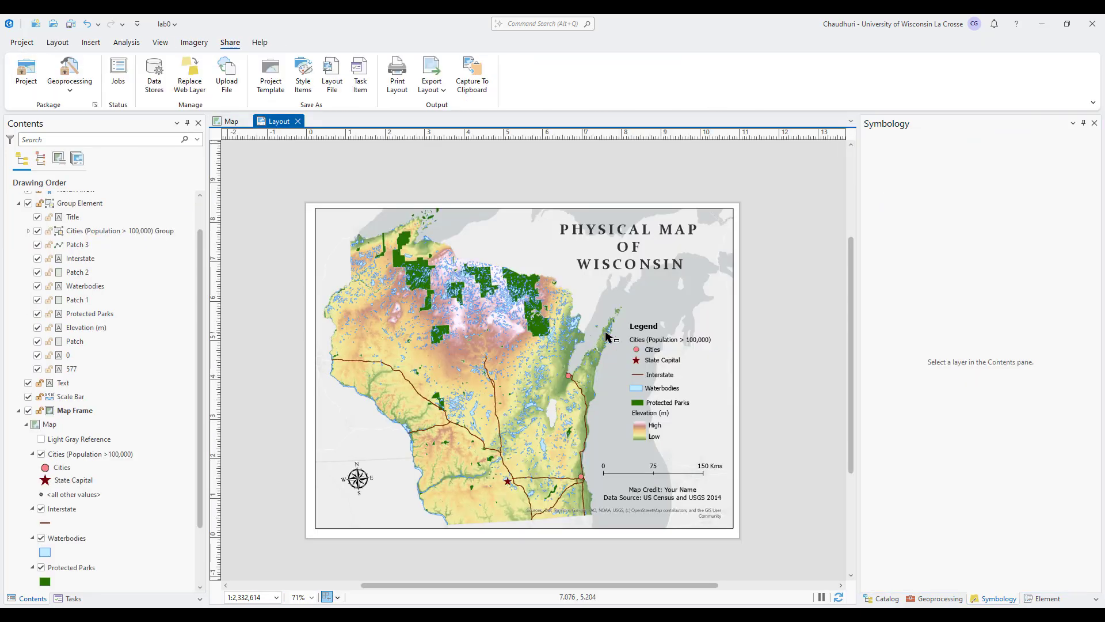
pyautogui.click(226, 121)
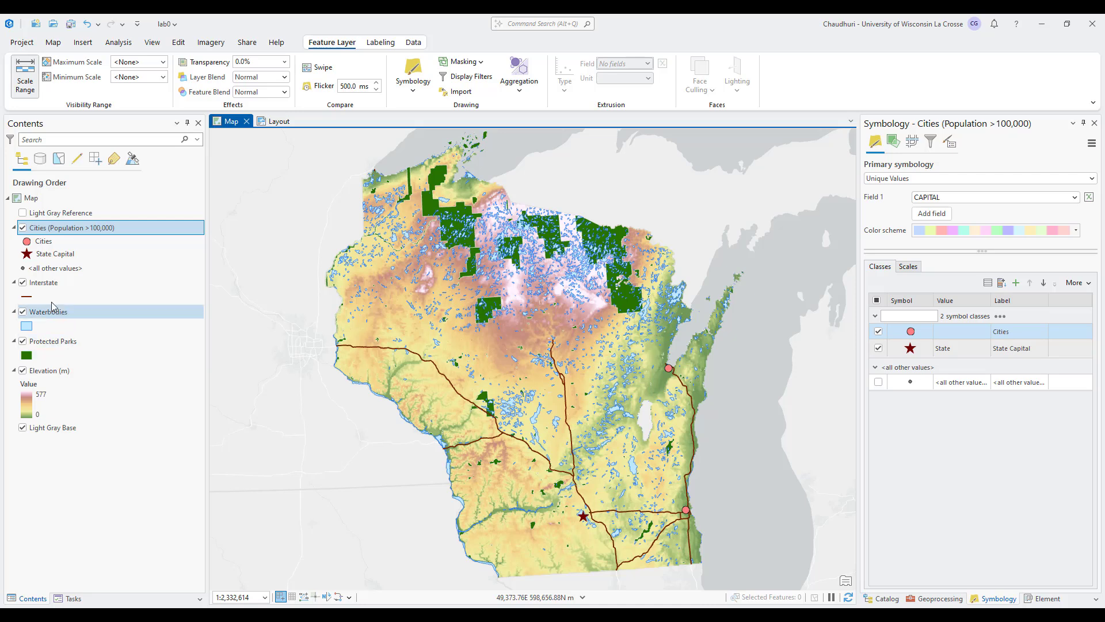
# Check the Interstate layer's name in its properties and open its symbology settings.
pyautogui.rightClick(56, 284)
pyautogui.click(93, 591)
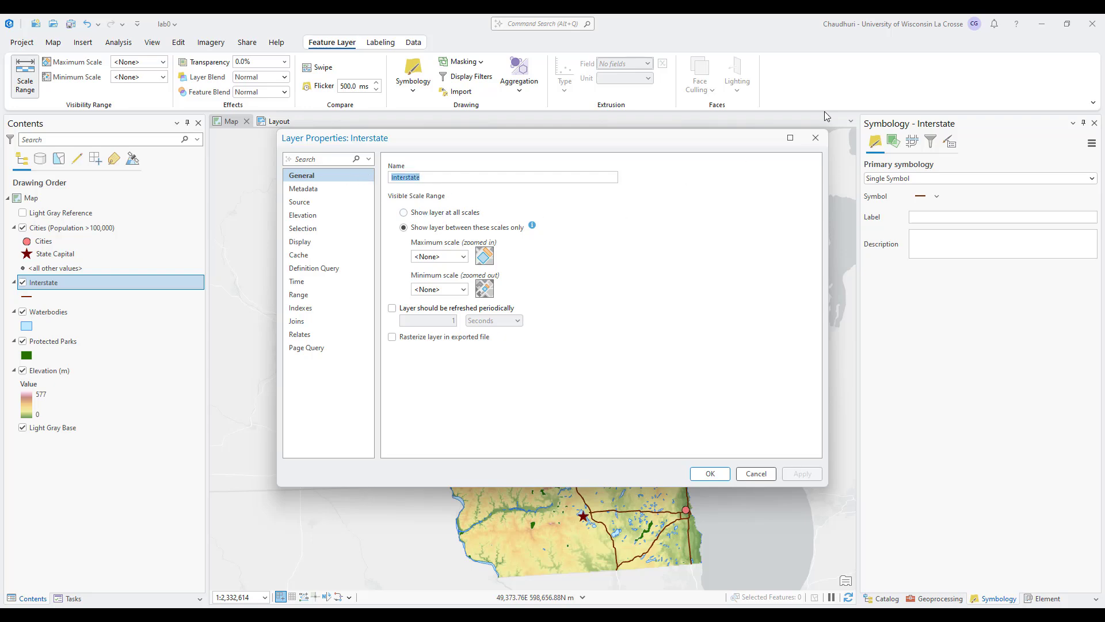
pyautogui.click(816, 138)
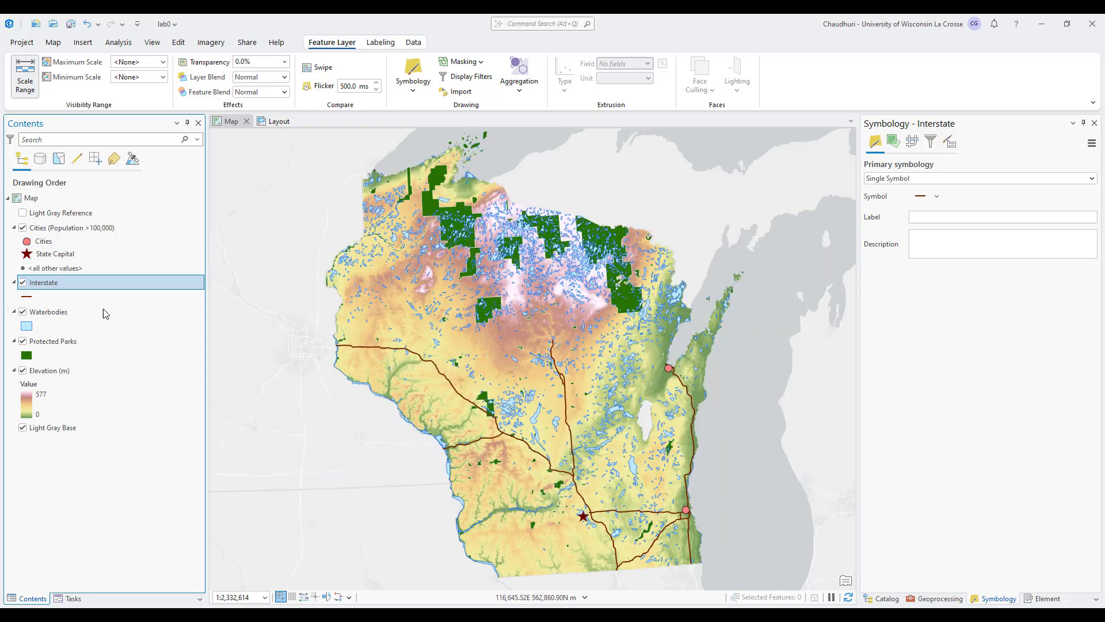
pyautogui.rightClick(55, 285)
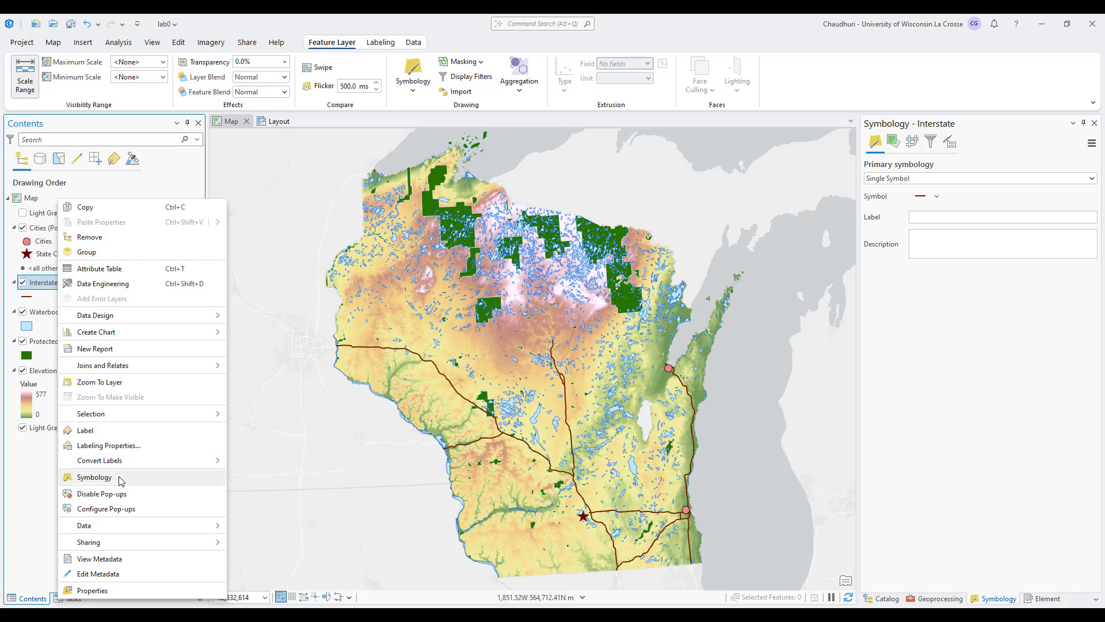
pyautogui.click(90, 477)
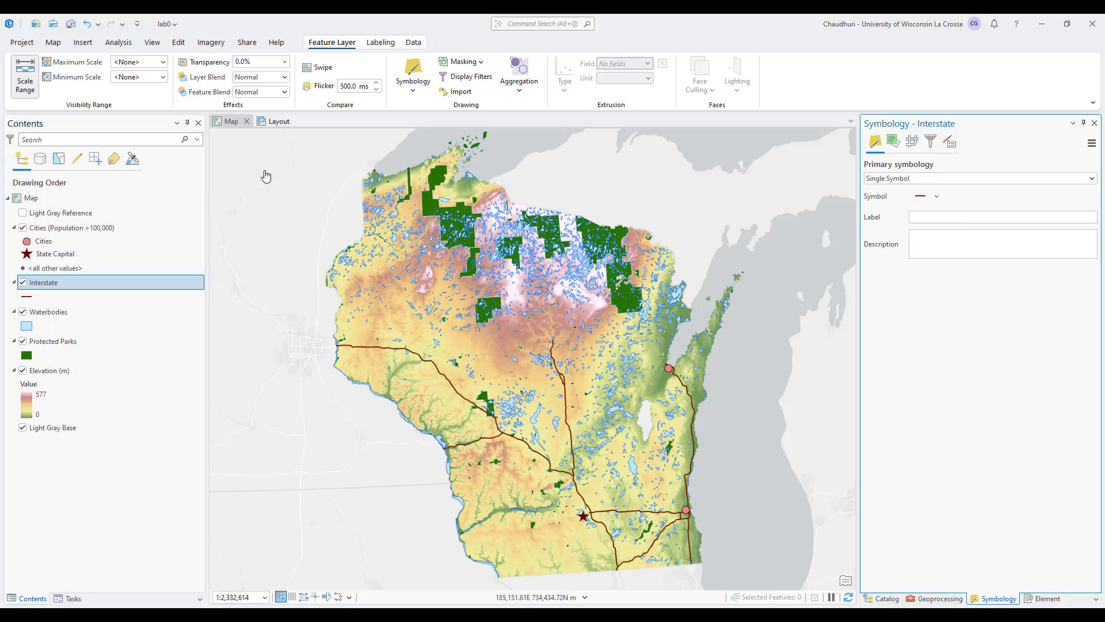
# Select the existing legend group on the layout and review the operations available for it.
pyautogui.click(275, 121)
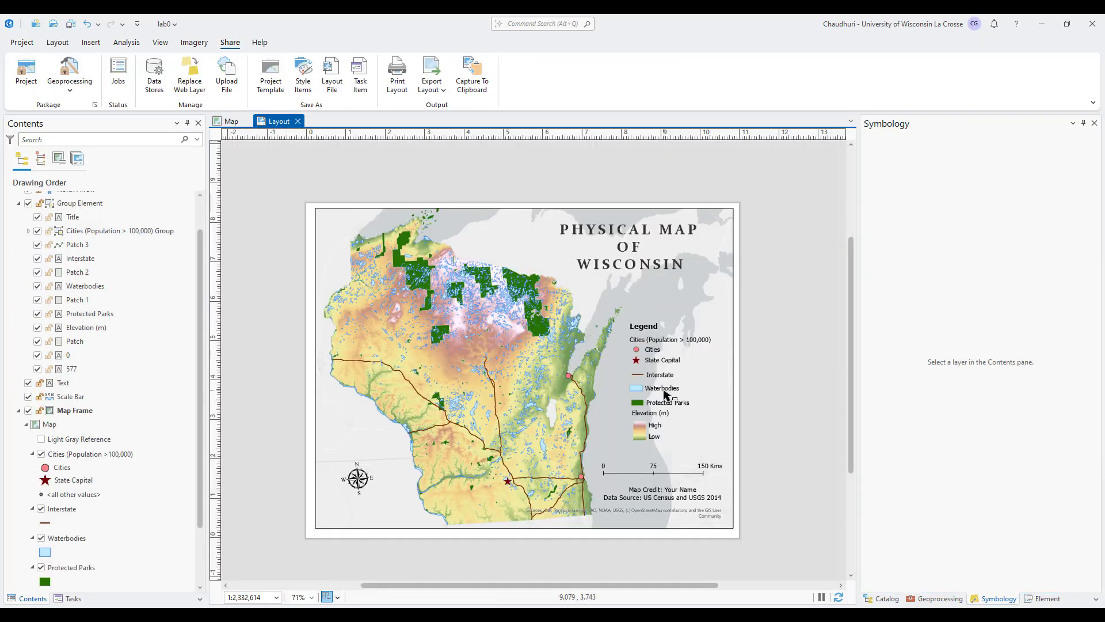
pyautogui.click(665, 395)
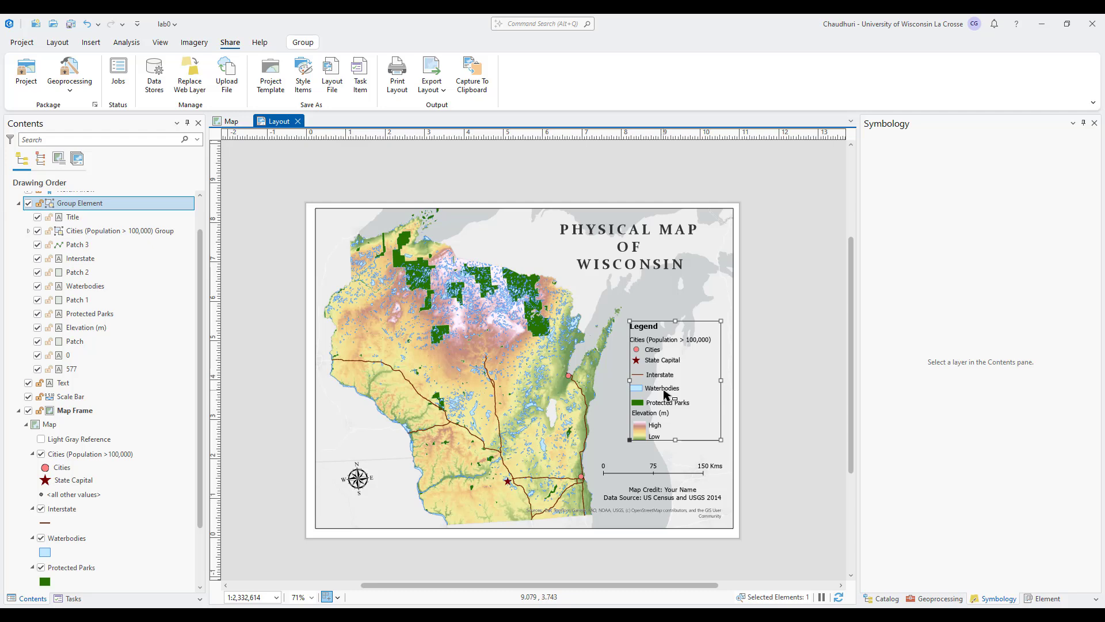
pyautogui.rightClick(665, 394)
pyautogui.moveTo(664, 392)
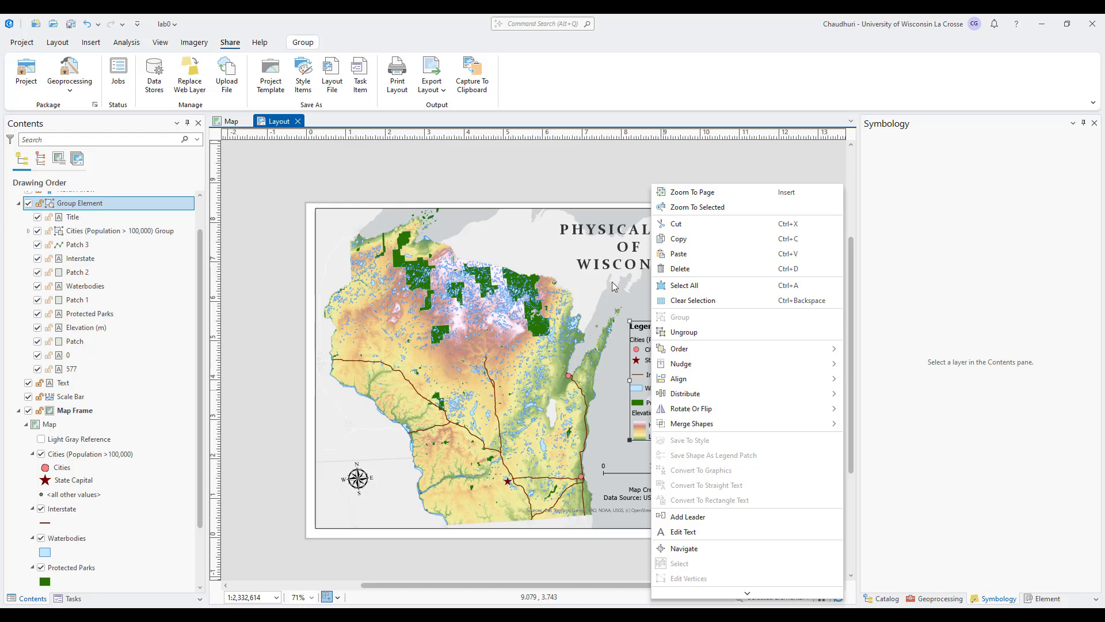
pyautogui.click(575, 174)
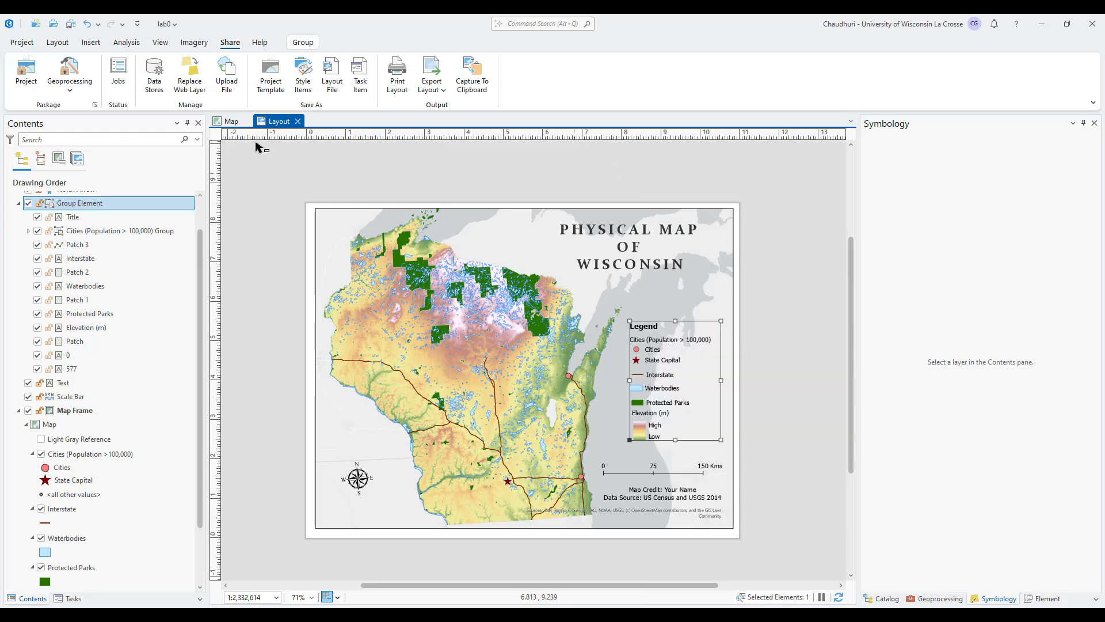
# Return to the map and check the Elevation (m) layer's name in its properties.
pyautogui.click(230, 123)
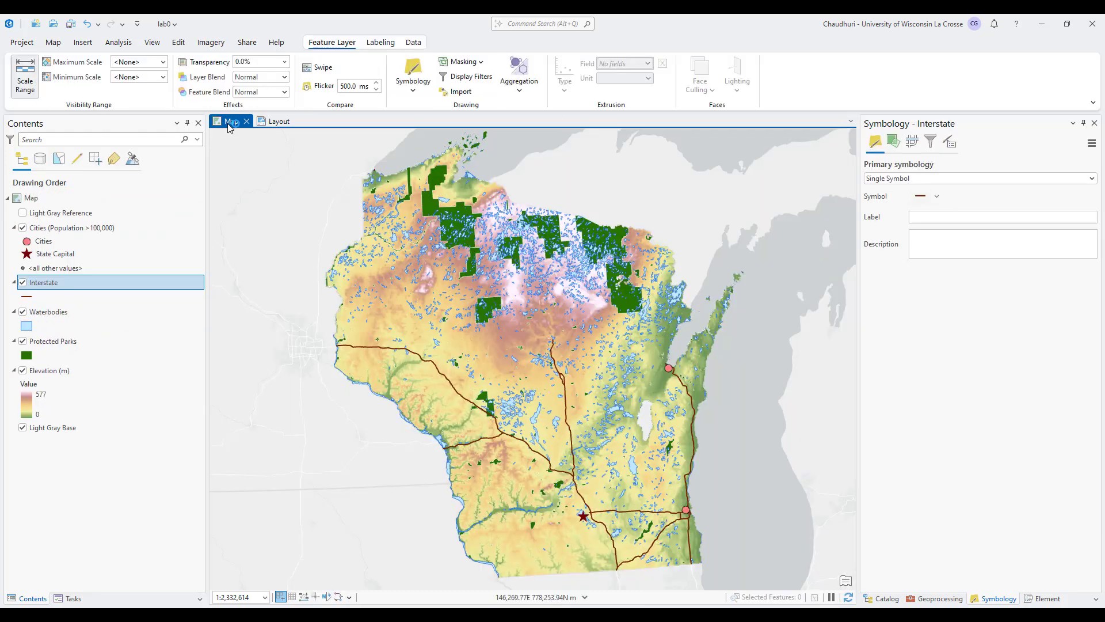
pyautogui.rightClick(52, 373)
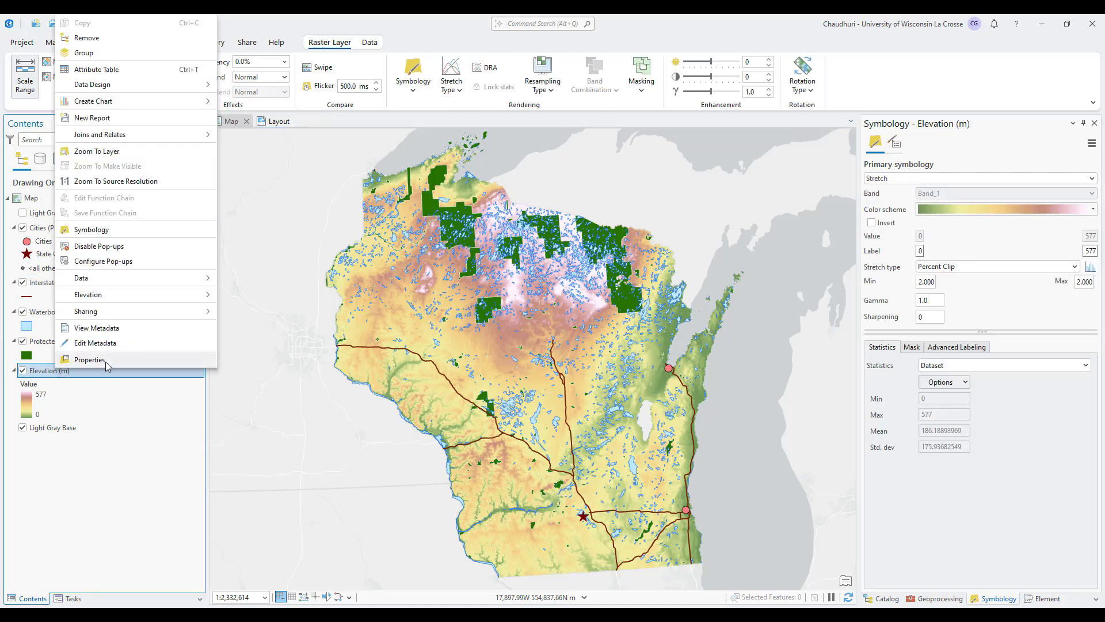
pyautogui.click(105, 361)
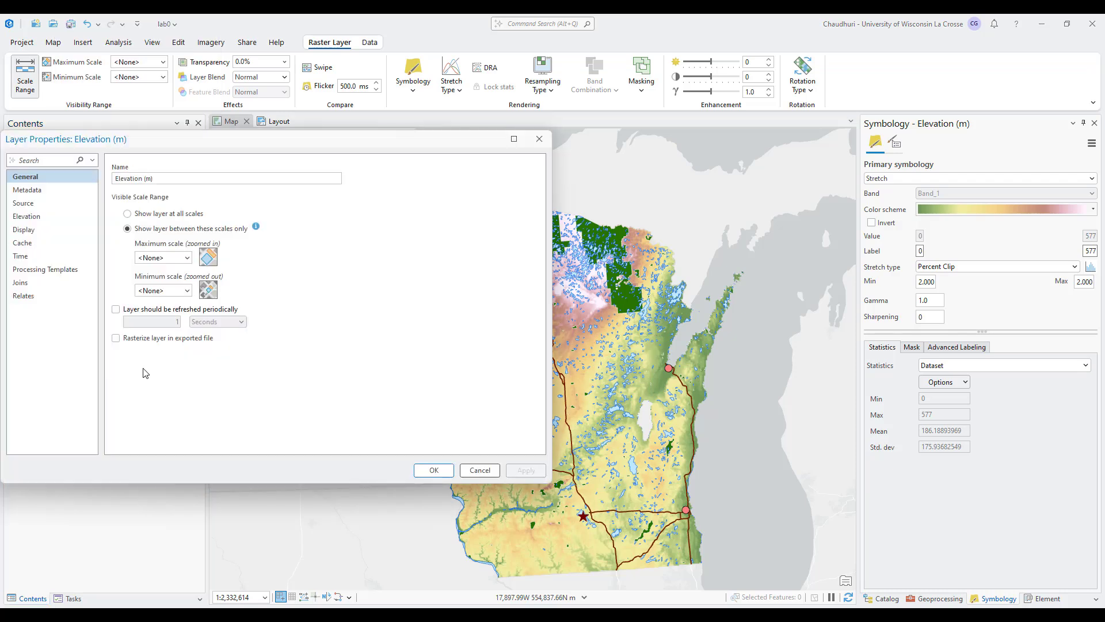
pyautogui.tripleClick(151, 180)
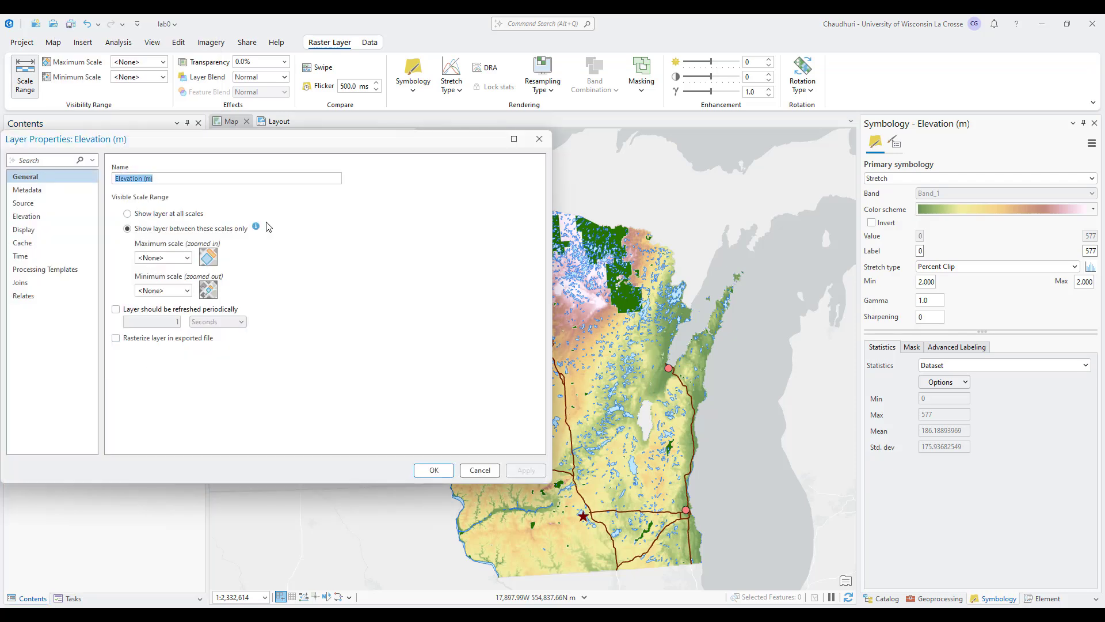
pyautogui.click(541, 140)
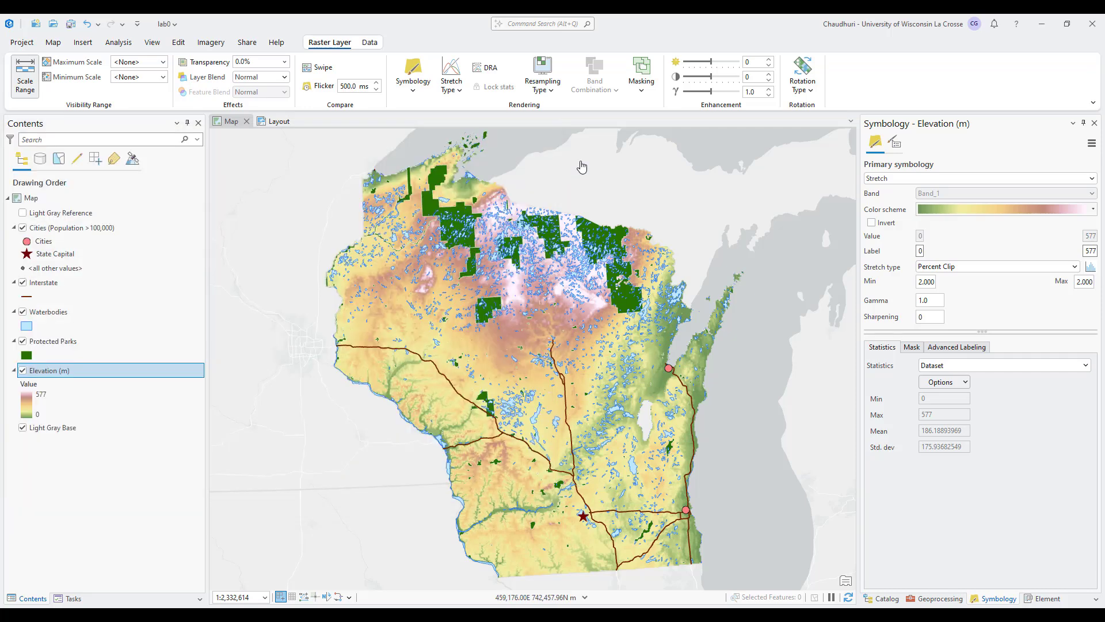
# Set the Elevation (m) symbology labels to Low for the minimum value and High for the maximum value.
pyautogui.click(922, 252)
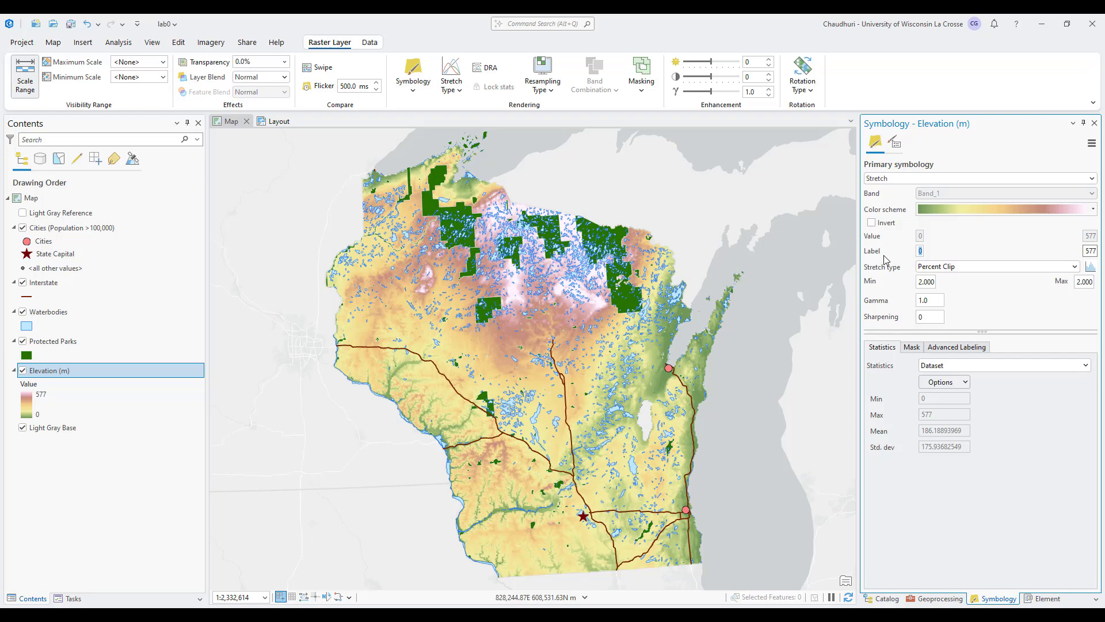
pyautogui.doubleClick(1088, 250)
pyautogui.write('High')
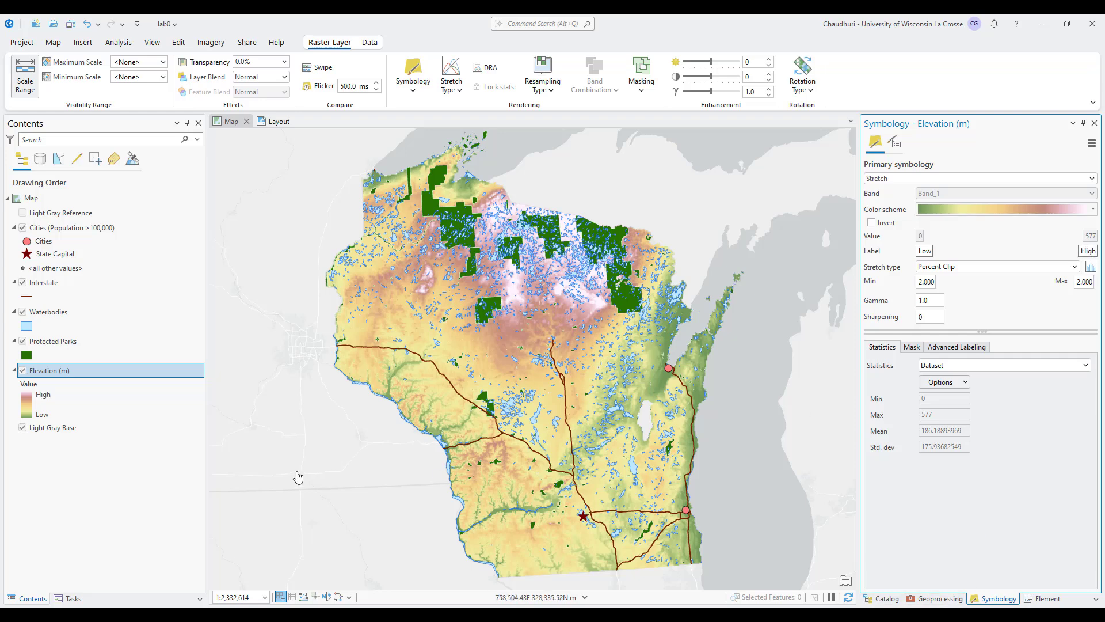
pyautogui.click(73, 409)
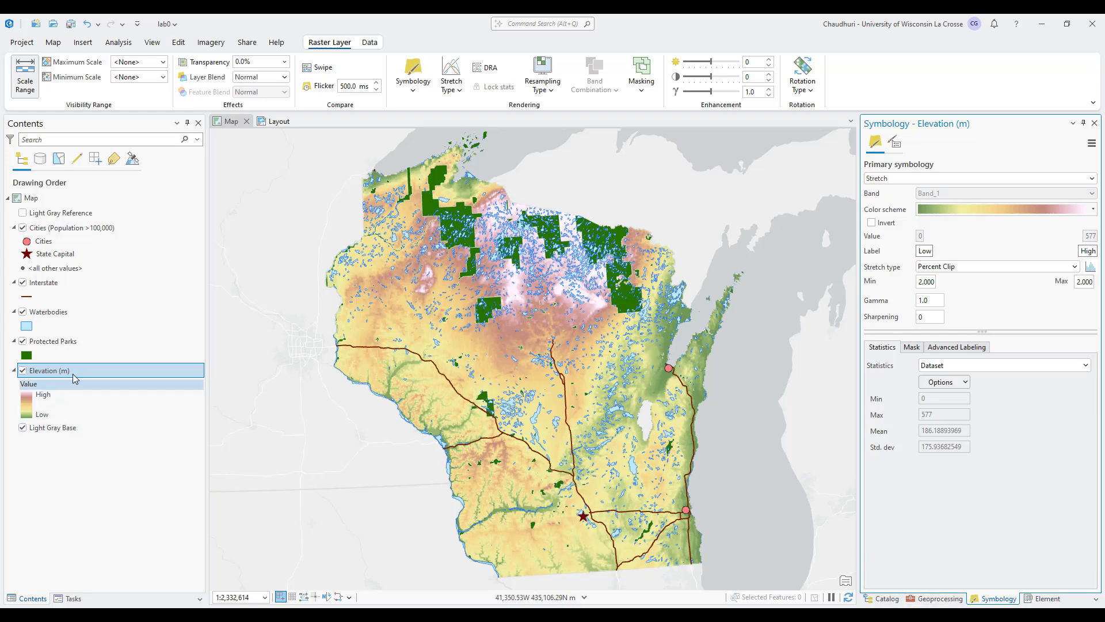
# Insert a new legend on the layout, extending past the page's right edge beside the existing legend.
pyautogui.click(276, 122)
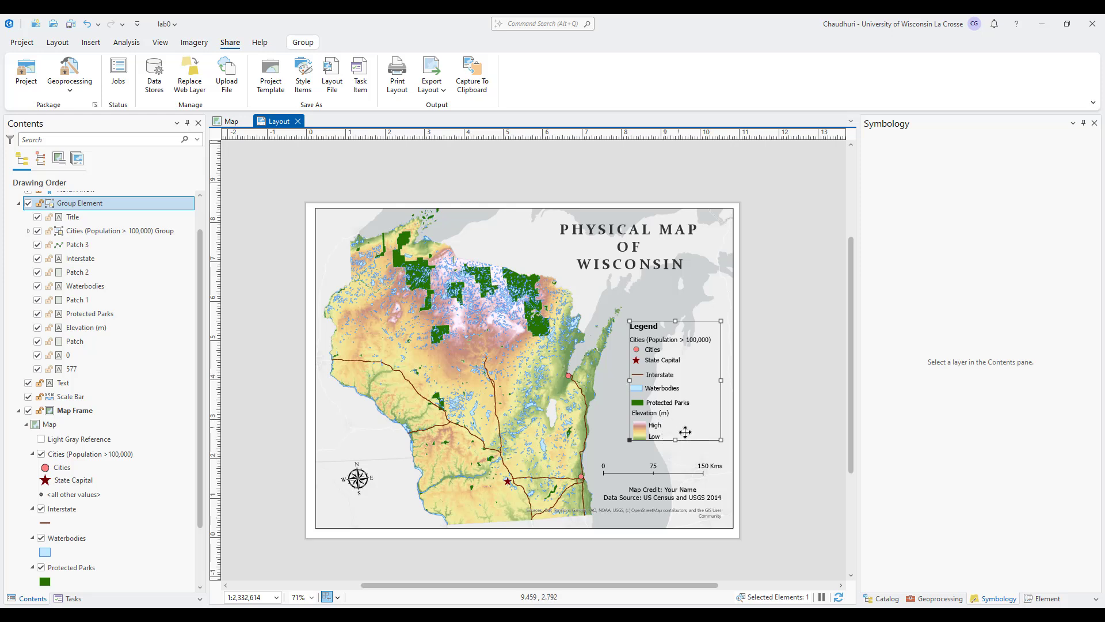
pyautogui.rightClick(666, 400)
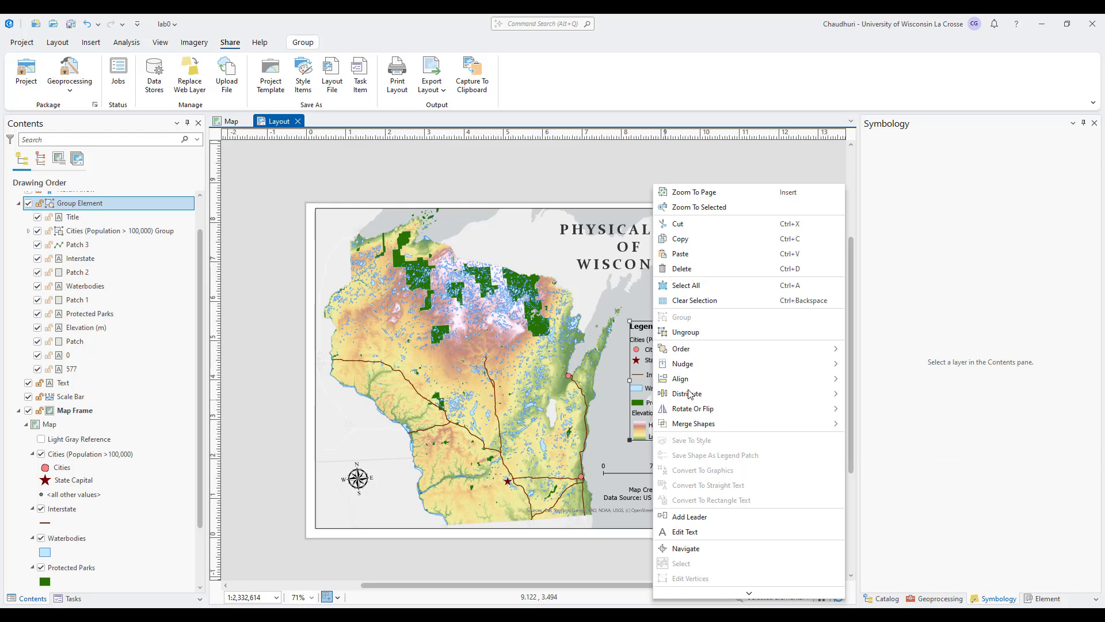
pyautogui.click(551, 181)
pyautogui.click(90, 42)
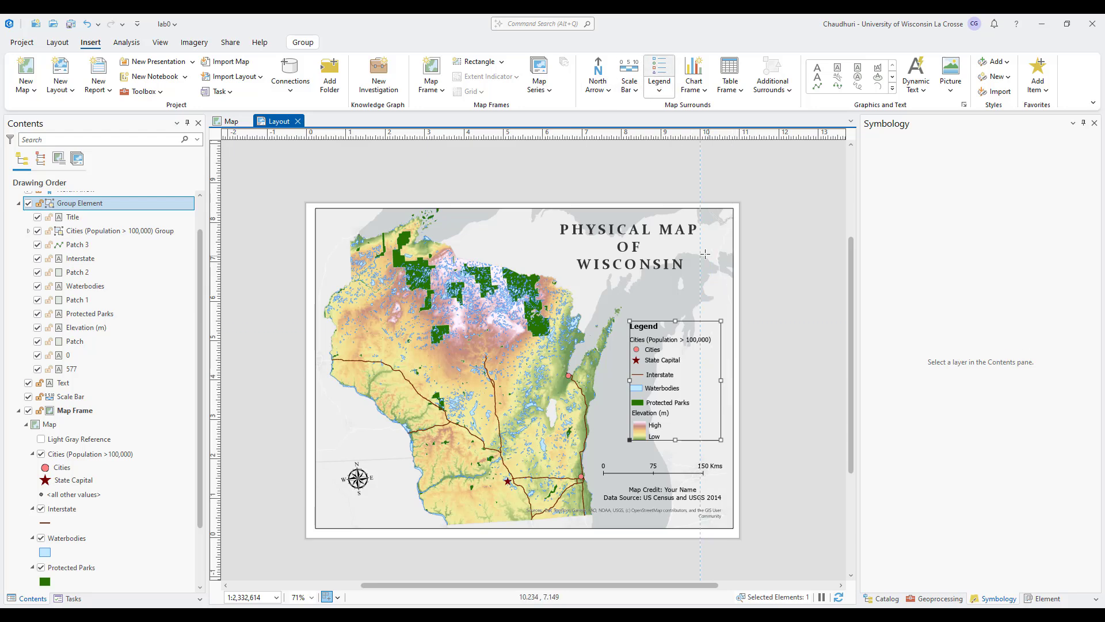
pyautogui.moveTo(711, 246); pyautogui.dragTo(843, 375)
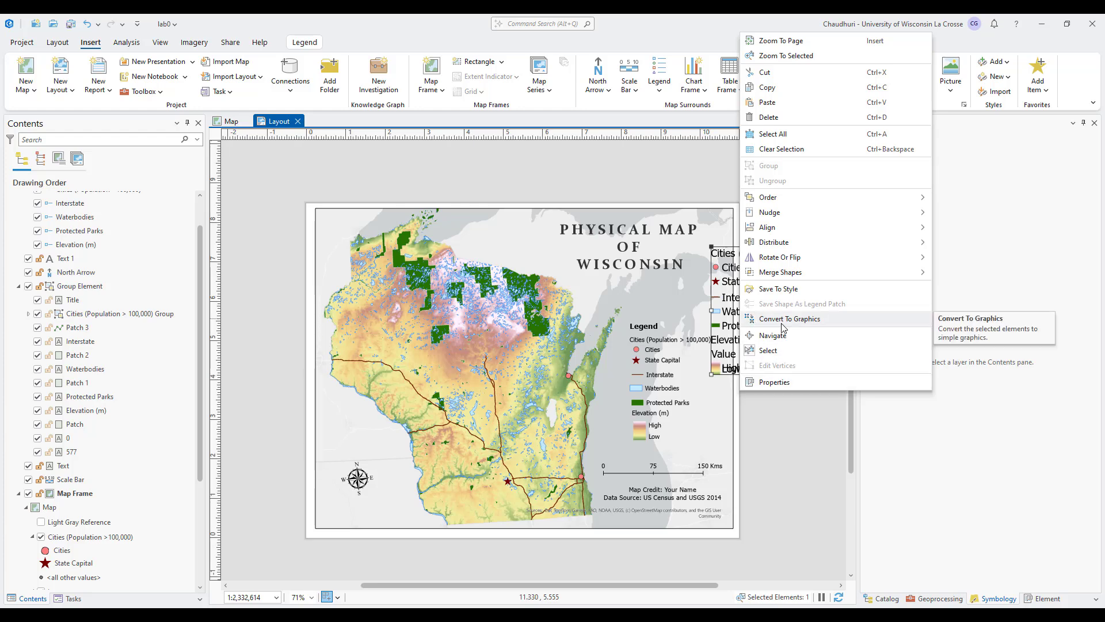
pyautogui.click(751, 434)
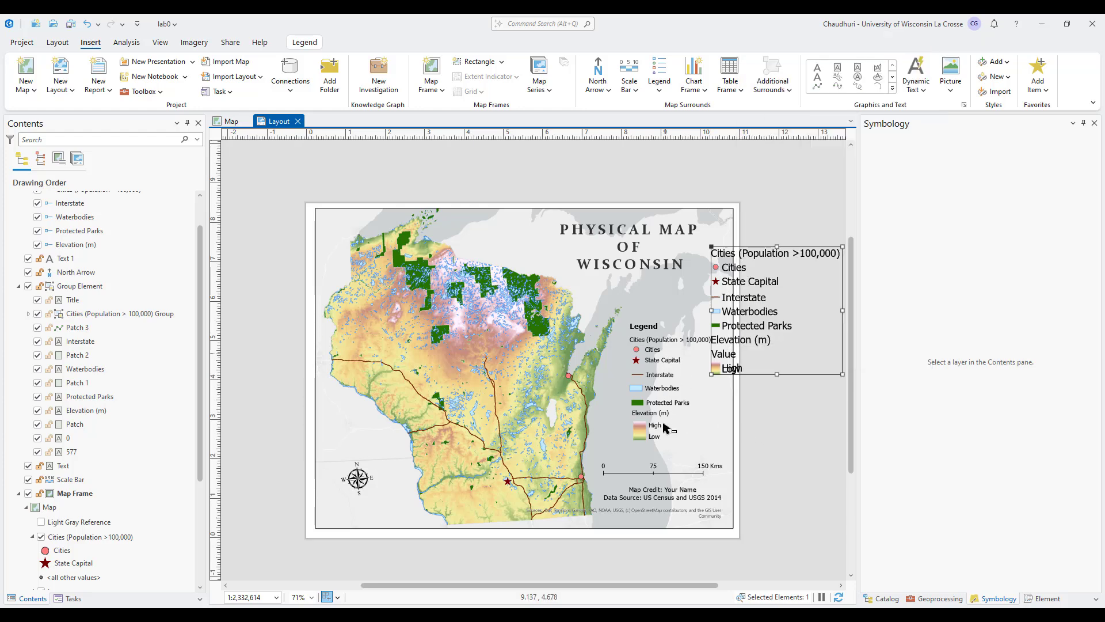
# Ungroup the original legend on the layout and select its cities subgroup.
pyautogui.click(650, 390)
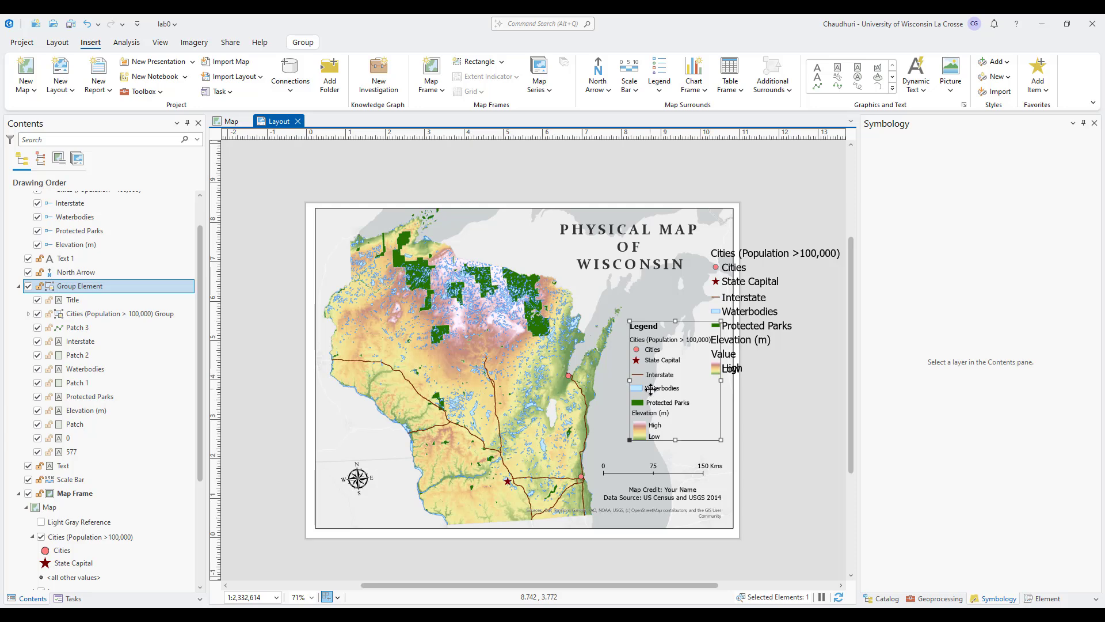
pyautogui.rightClick(651, 389)
pyautogui.click(679, 327)
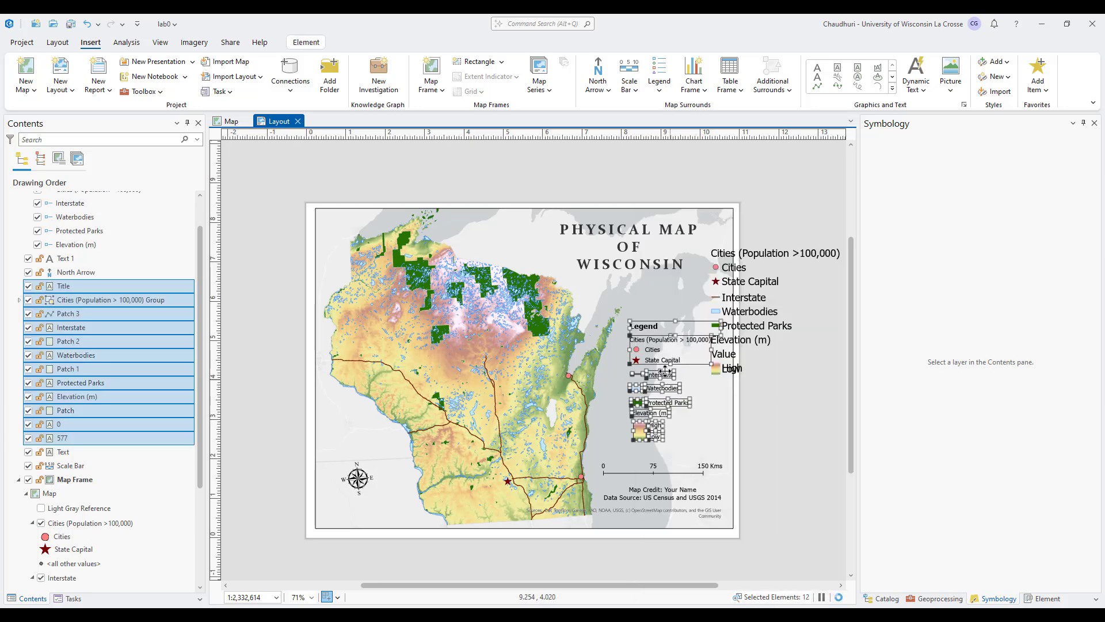
pyautogui.click(654, 361)
pyautogui.click(654, 361)
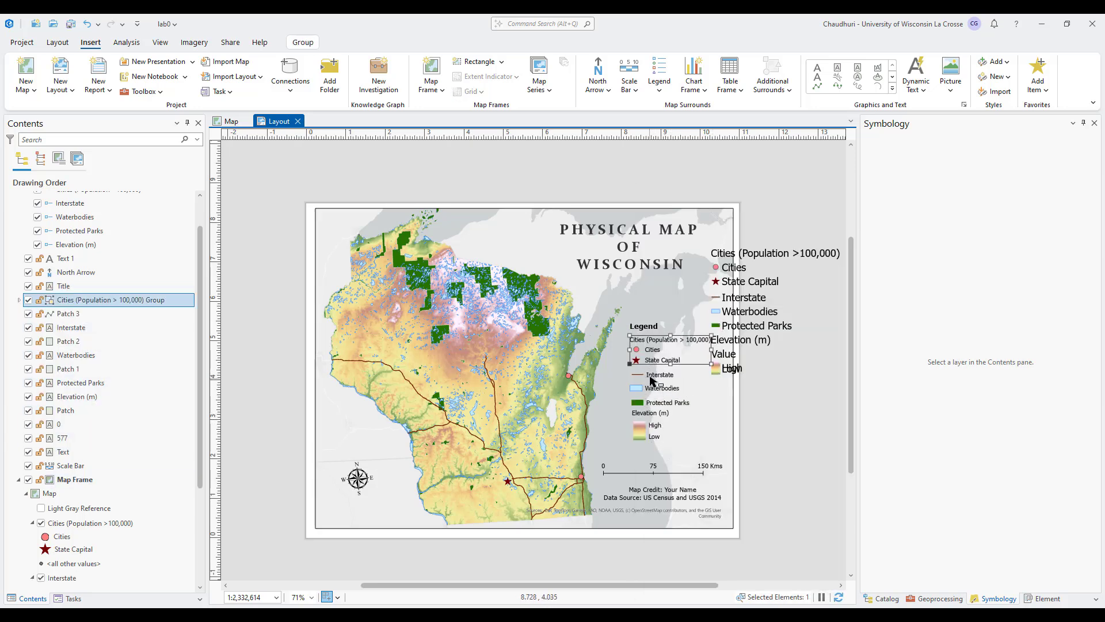
# Undo the ungrouping of the original legend on the layout.
pyautogui.click(660, 375)
pyautogui.click(769, 422)
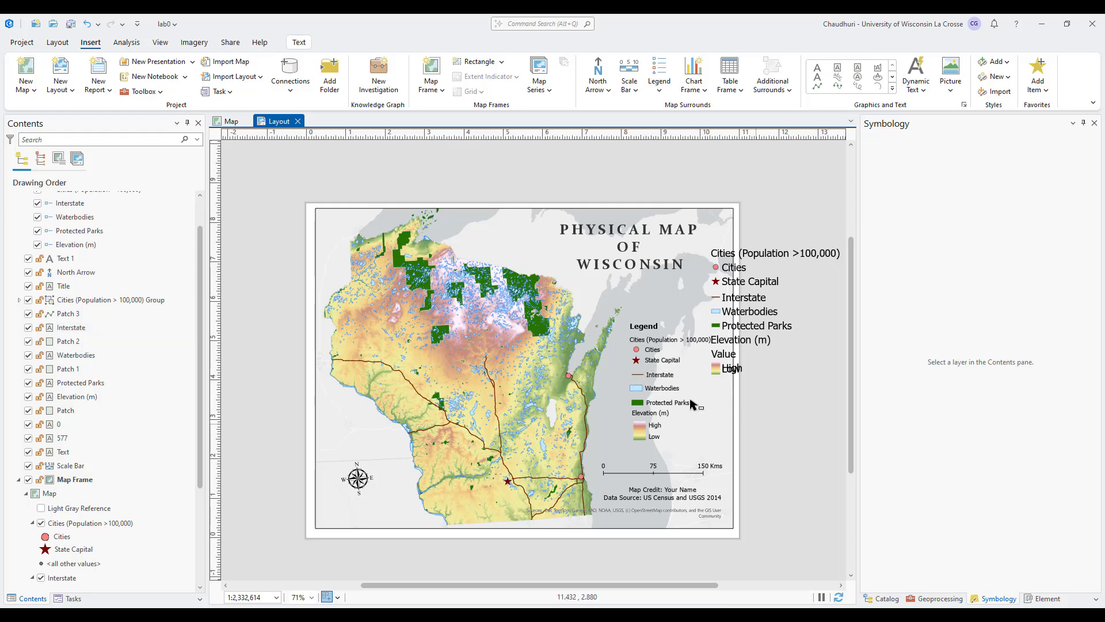
pyautogui.moveTo(628, 313); pyautogui.dragTo(691, 468)
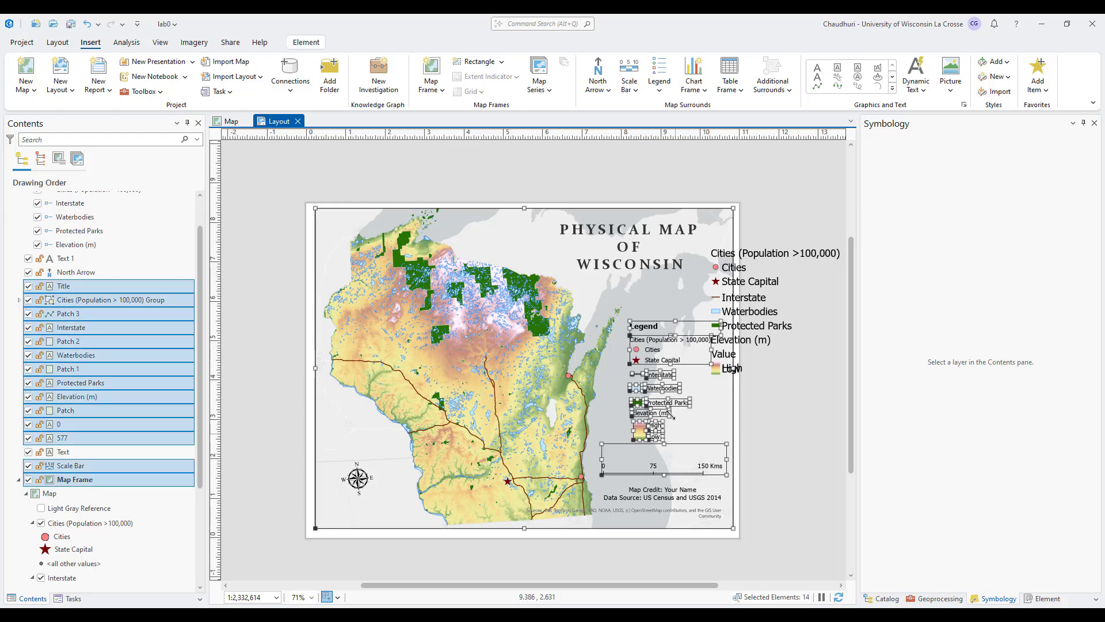
pyautogui.click(758, 433)
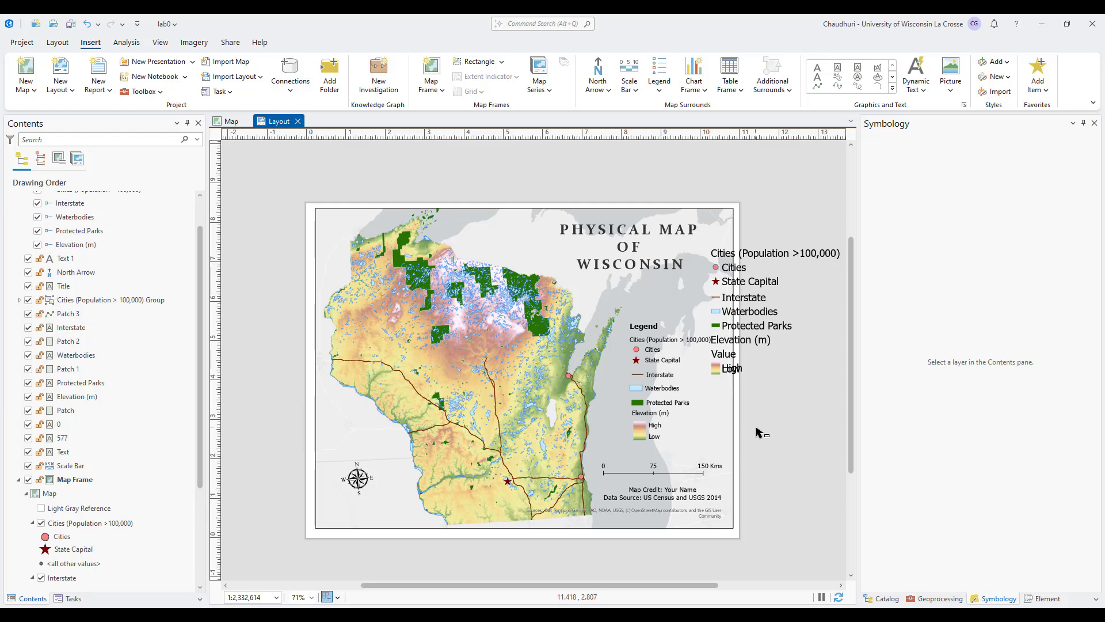
pyautogui.hotkey('ctrl', 'z')
# Move the new legend up and outward past the page's right edge, and extend its frame downward.
pyautogui.click(758, 283)
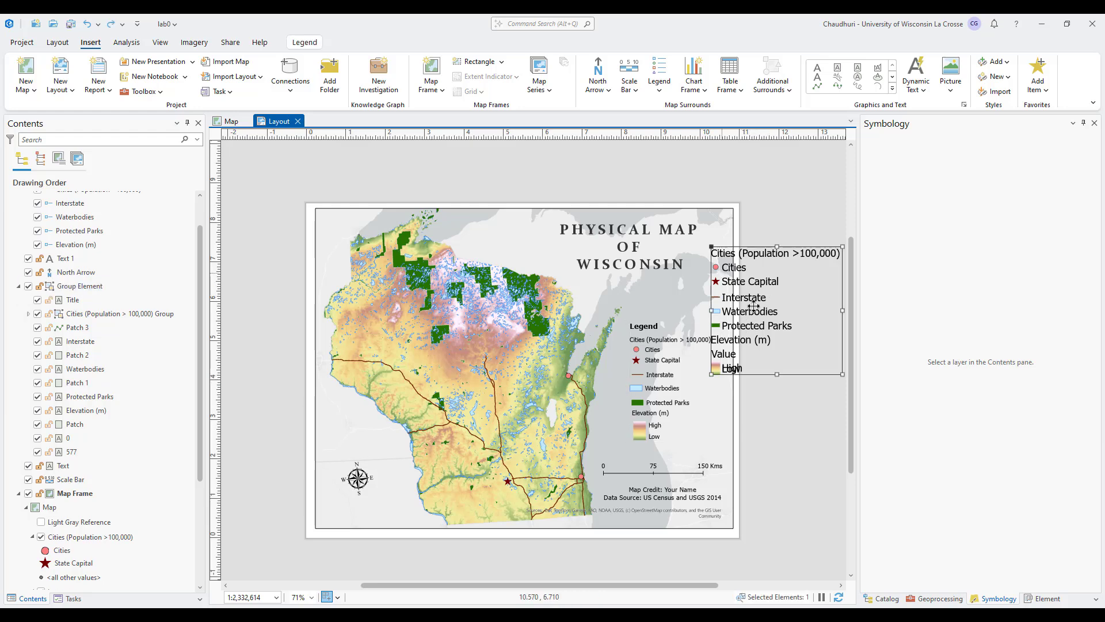
pyautogui.moveTo(757, 284); pyautogui.dragTo(770, 268)
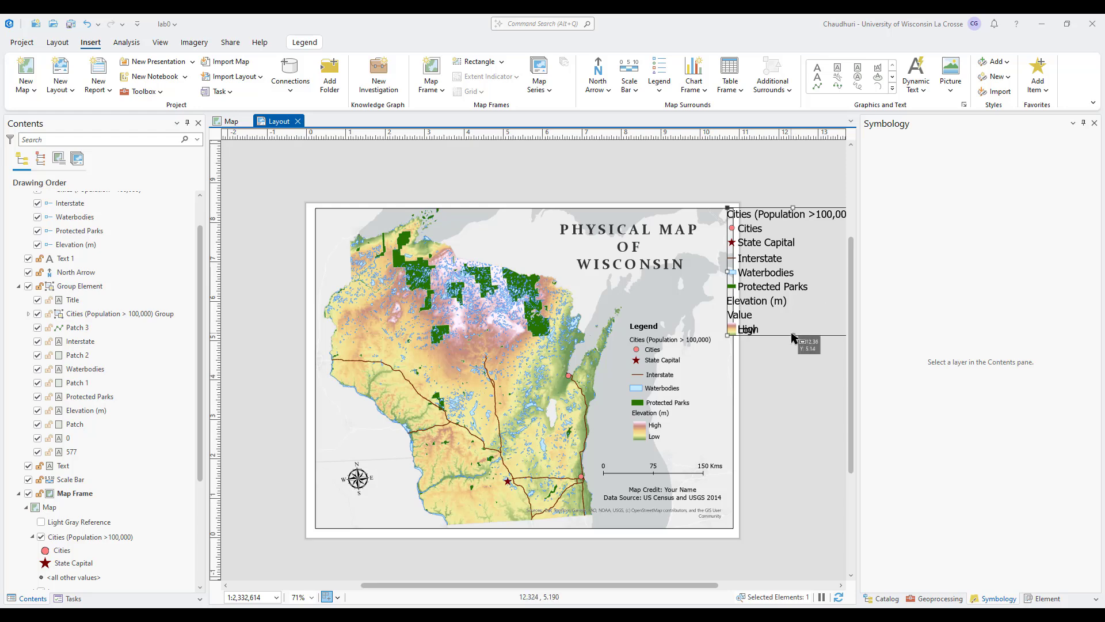
pyautogui.moveTo(792, 337); pyautogui.dragTo(793, 363)
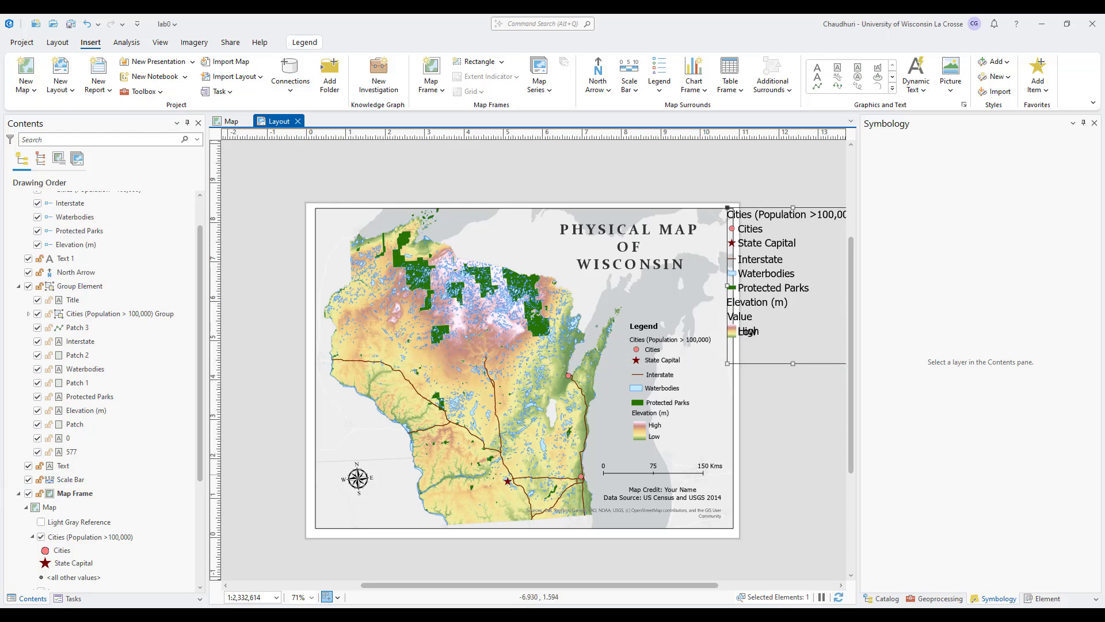
# Open the new legend's properties and show its title, Legend.
pyautogui.rightClick(760, 291)
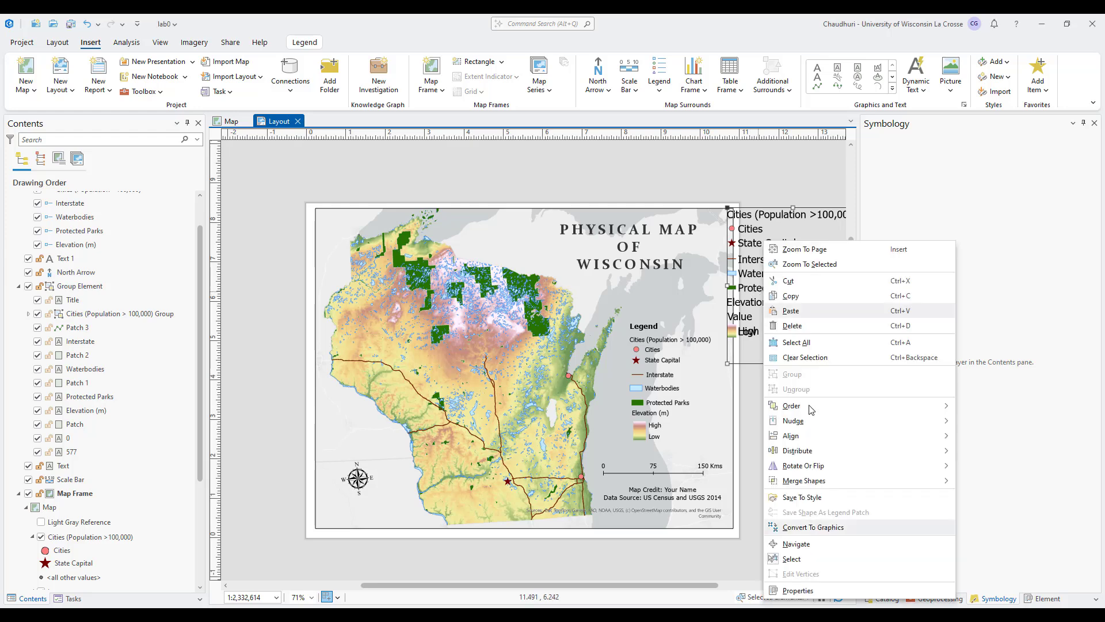
pyautogui.click(807, 595)
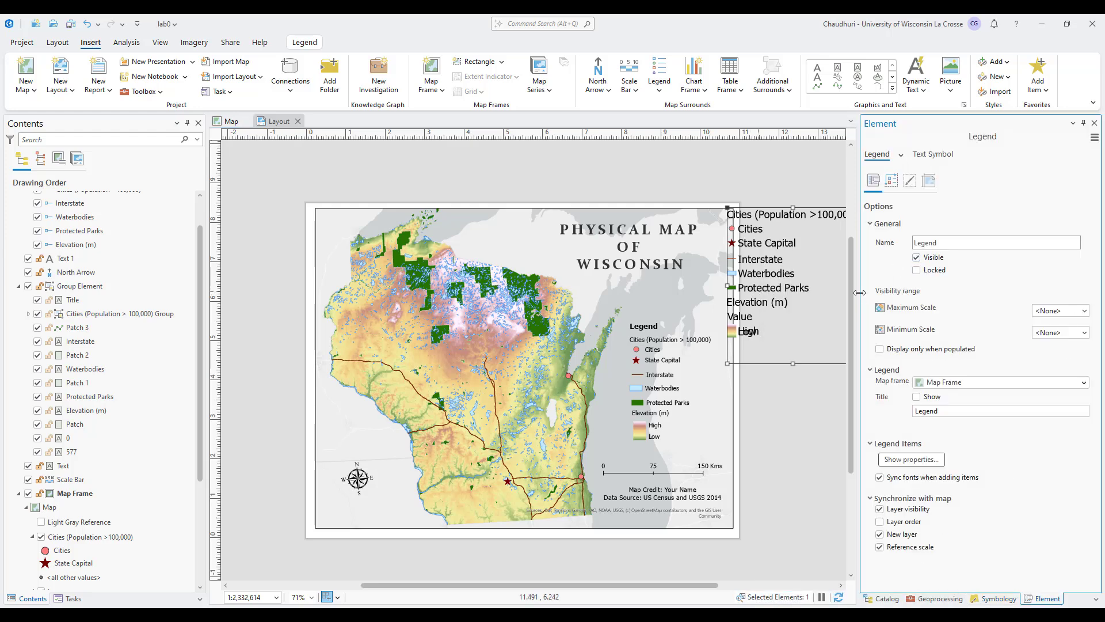
pyautogui.moveTo(859, 293); pyautogui.dragTo(886, 293)
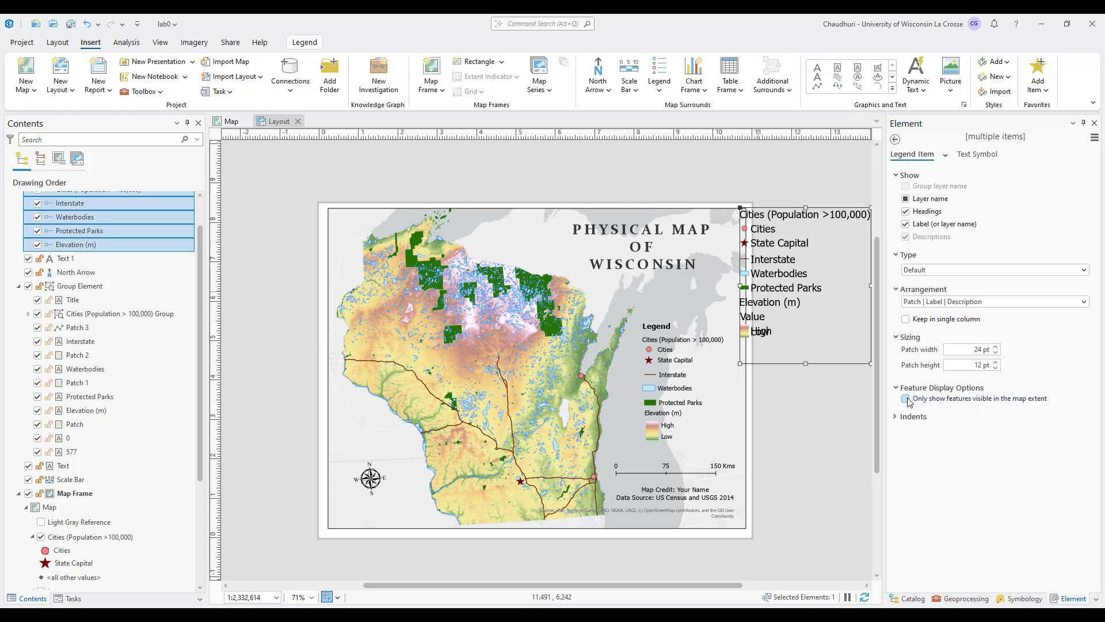
pyautogui.click(894, 140)
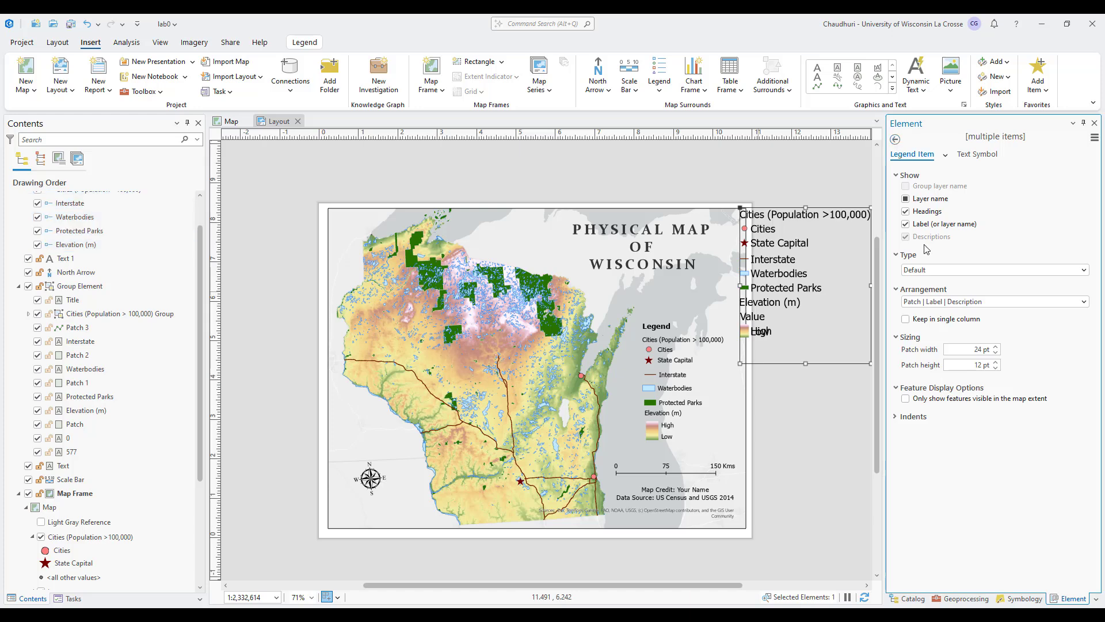
pyautogui.click(943, 398)
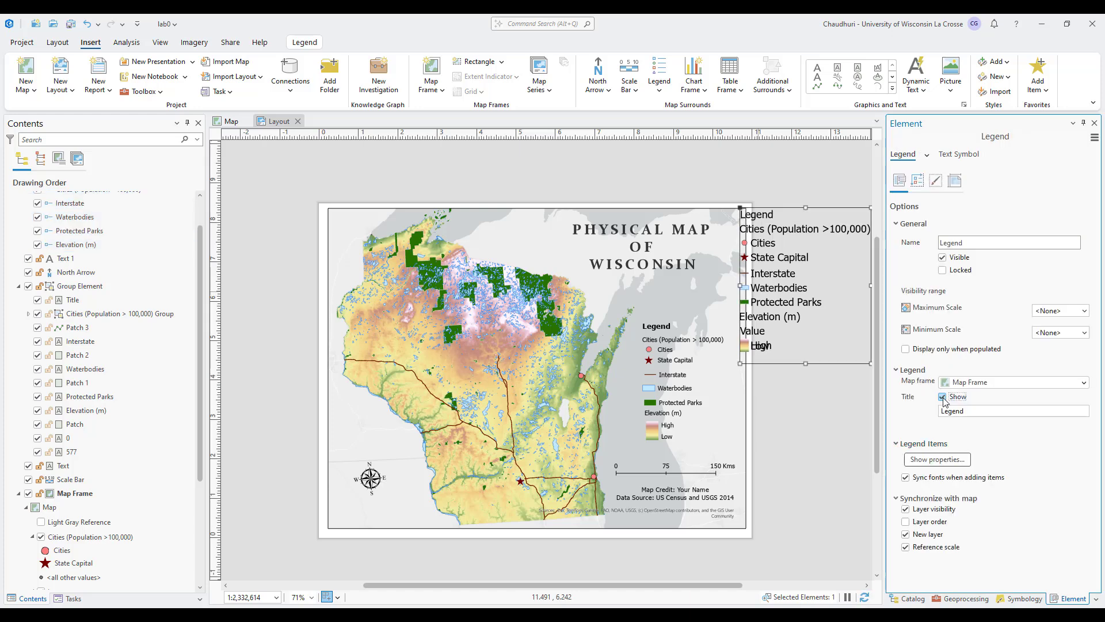
# Open the properties of all items in the new legend and try hiding their headings, layer names and labels.
pyautogui.click(956, 460)
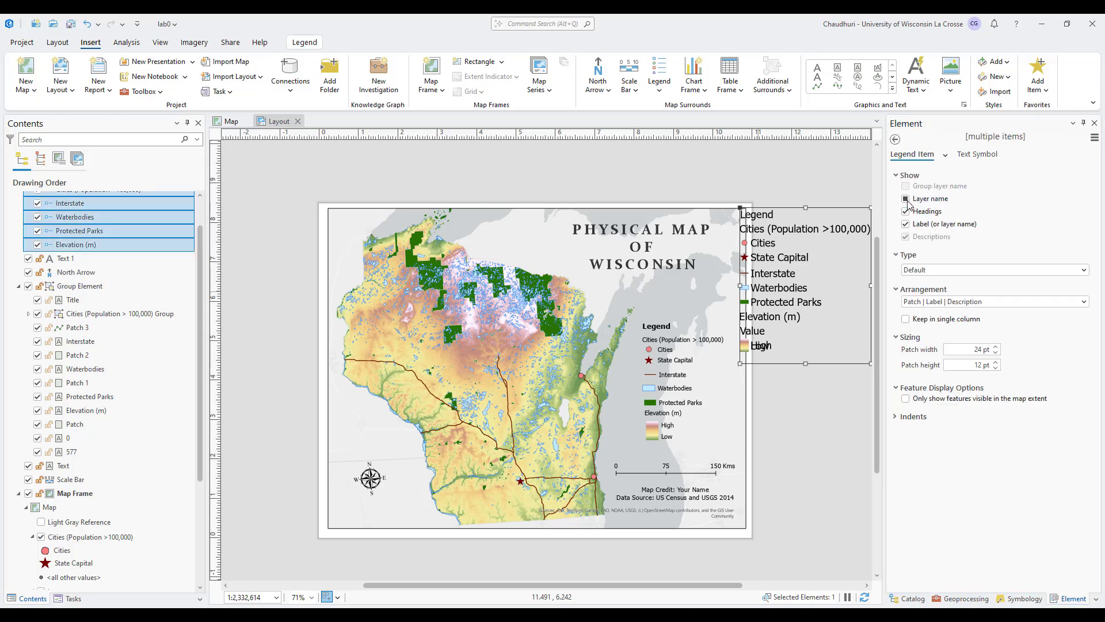
pyautogui.click(905, 211)
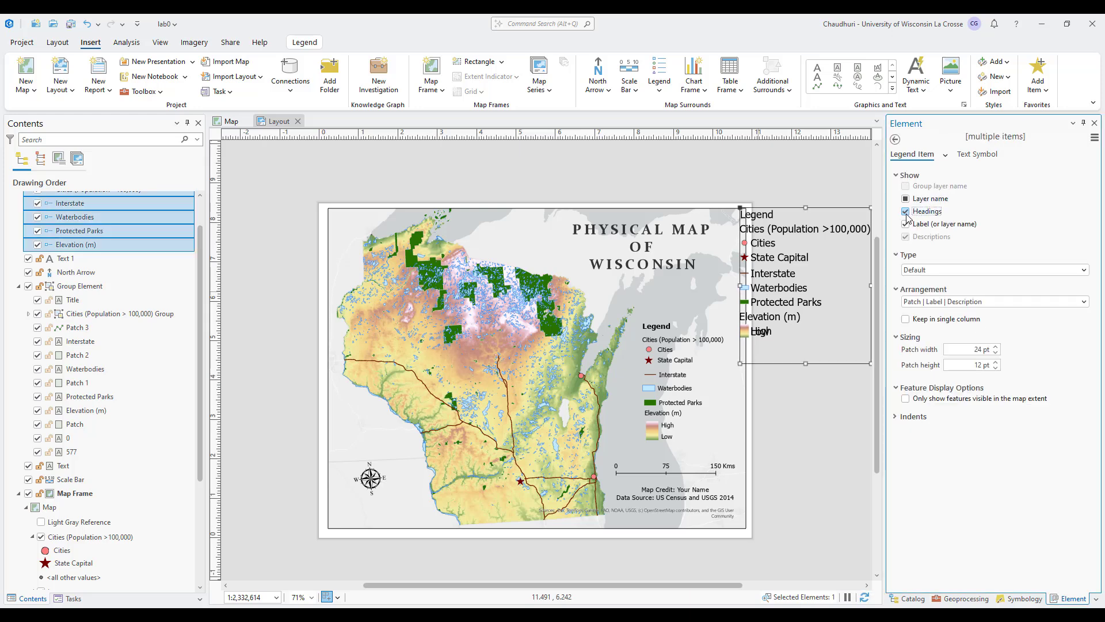
pyautogui.click(906, 199)
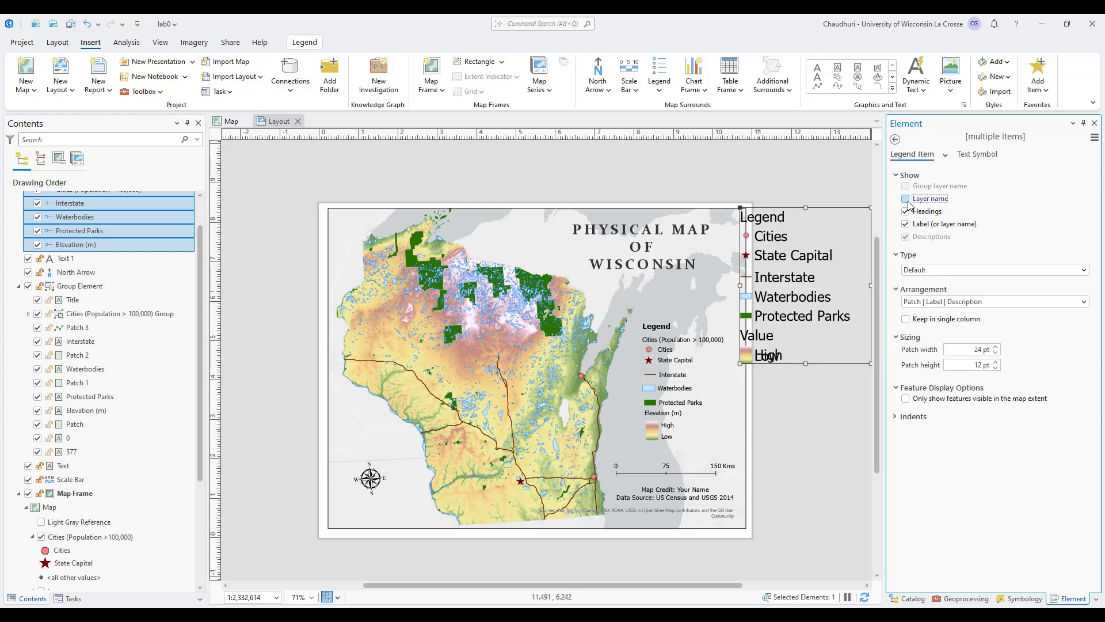
pyautogui.click(906, 225)
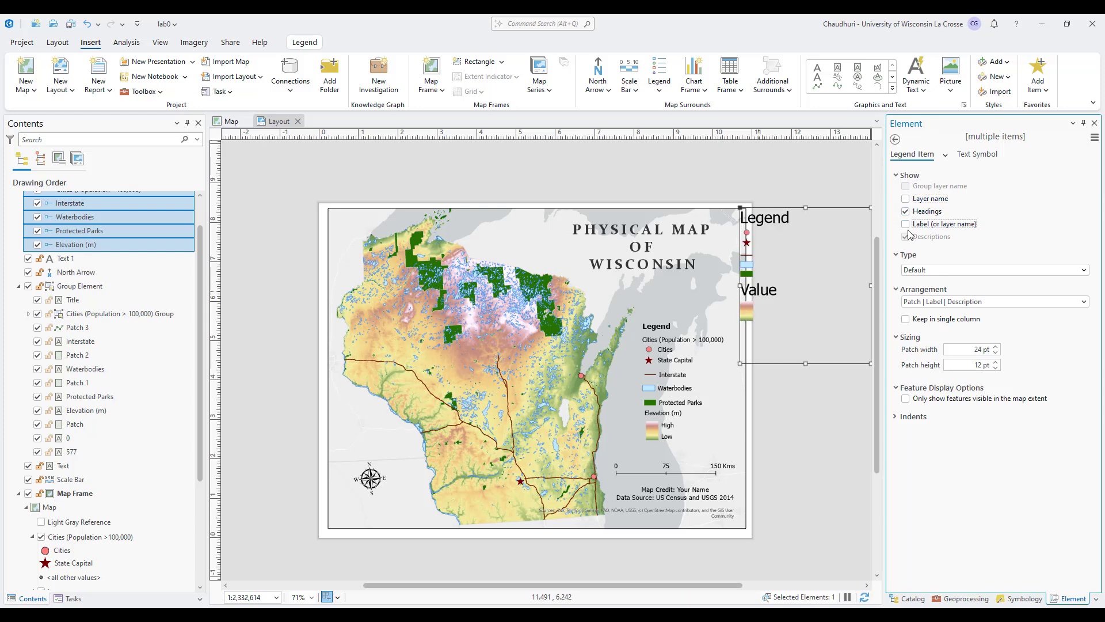
pyautogui.click(907, 224)
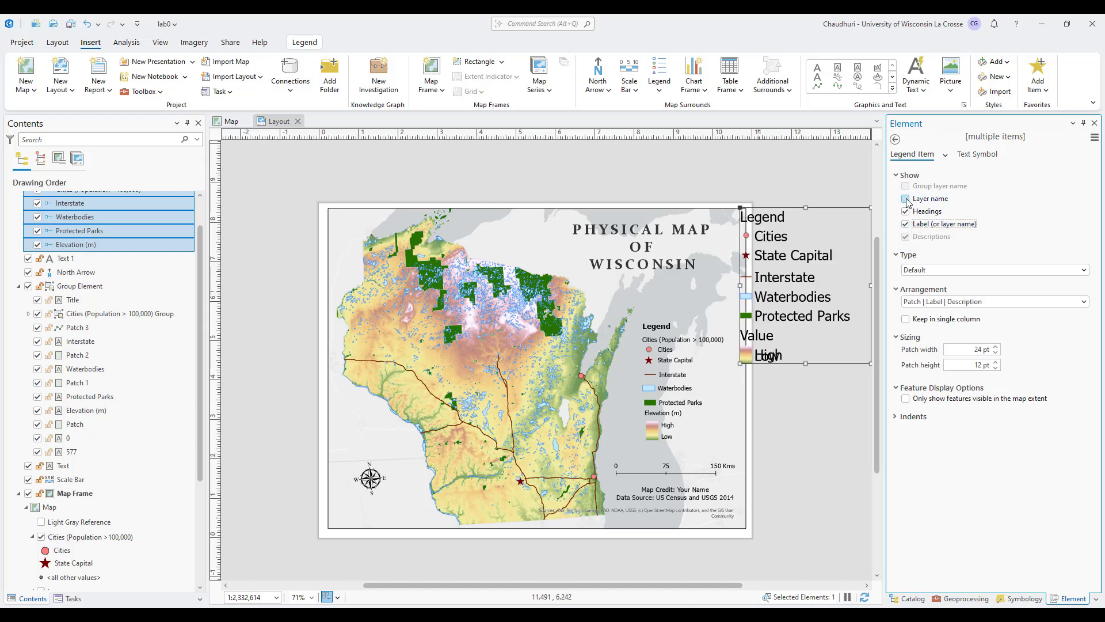
# Show the layer names and hide the headings for all items in the new legend.
pyautogui.click(906, 199)
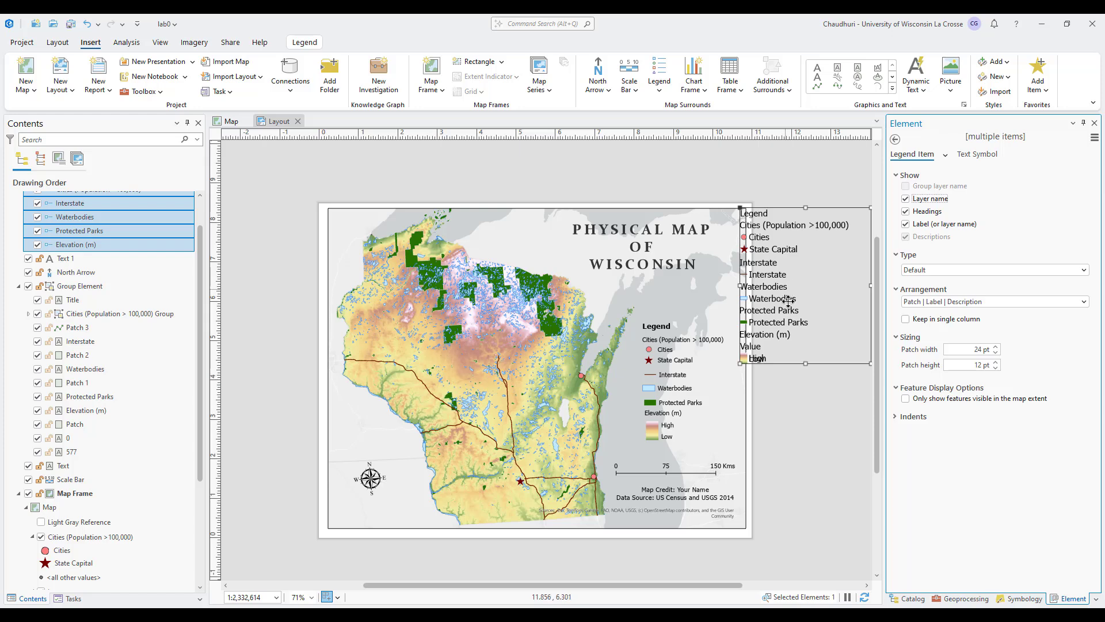
pyautogui.click(908, 199)
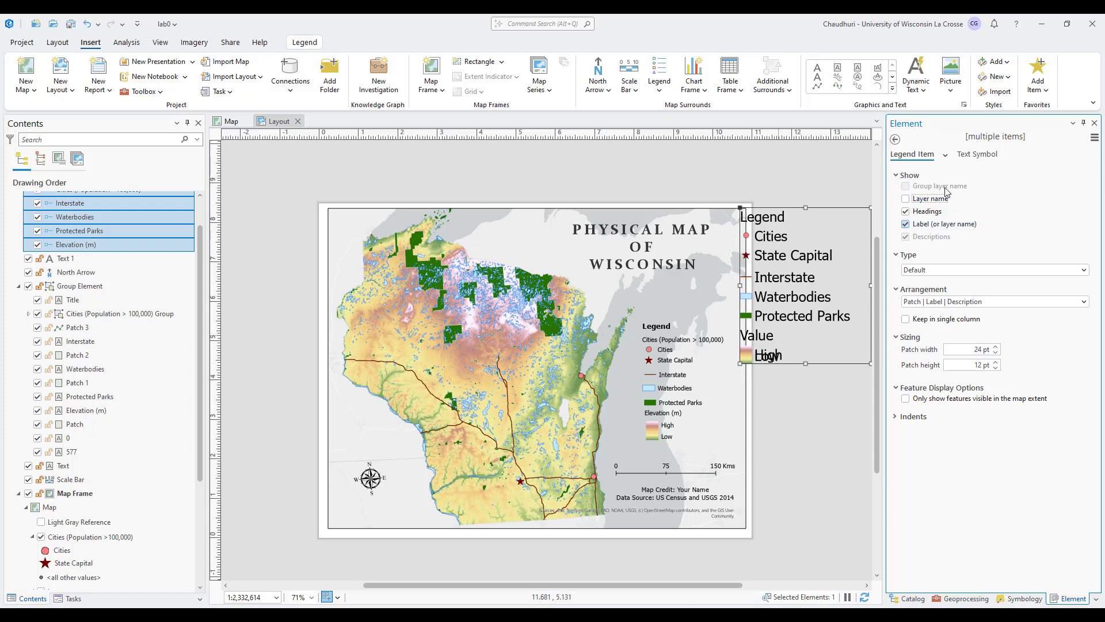
pyautogui.click(907, 199)
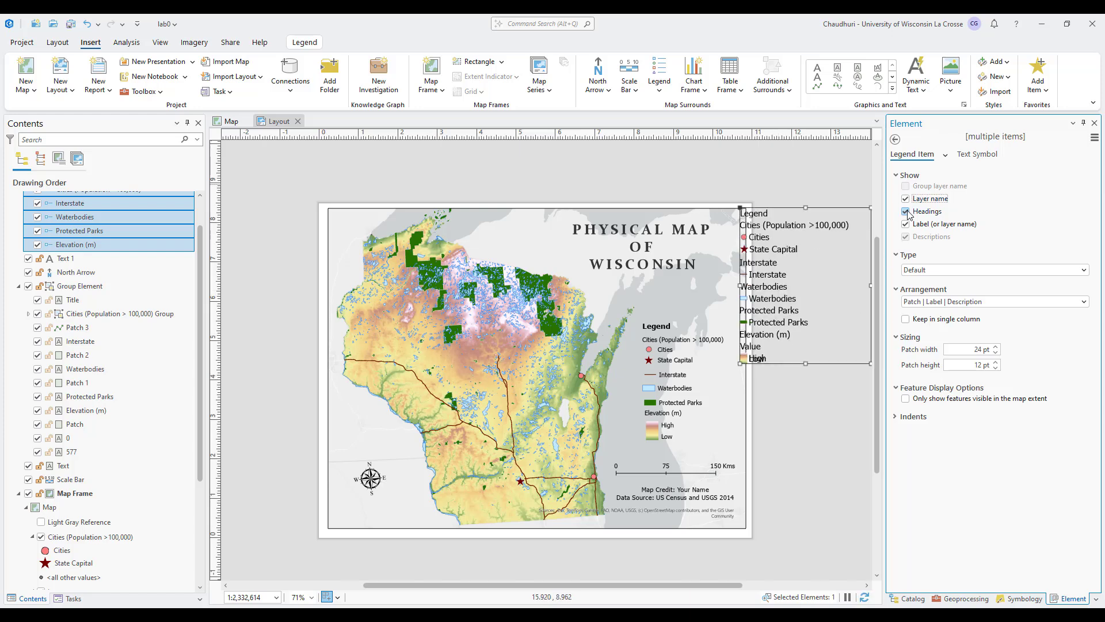
pyautogui.click(907, 212)
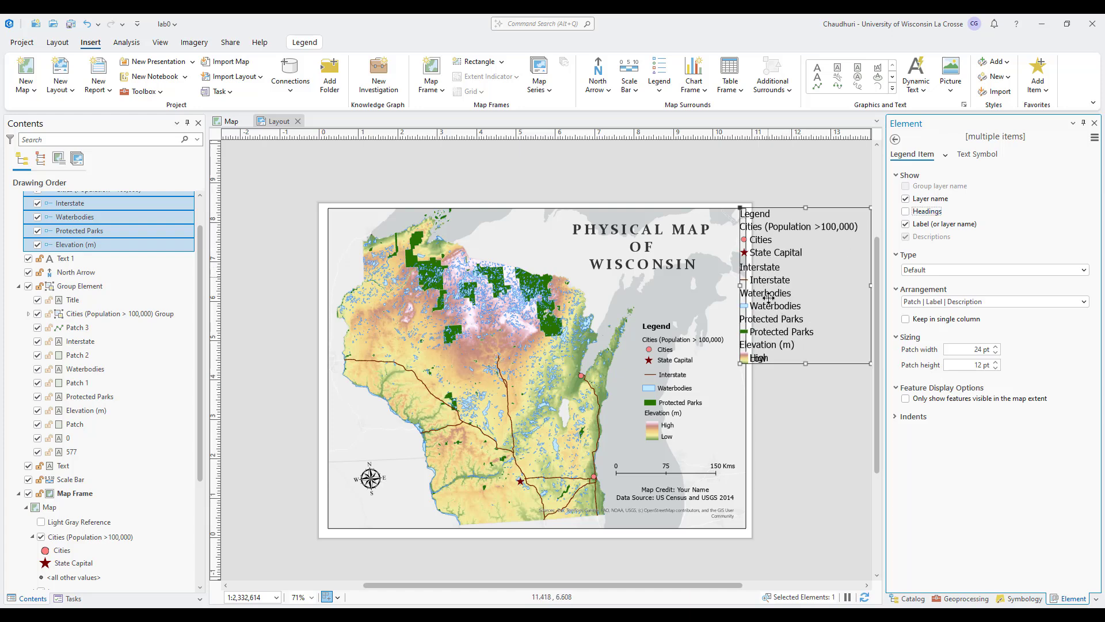
pyautogui.click(906, 212)
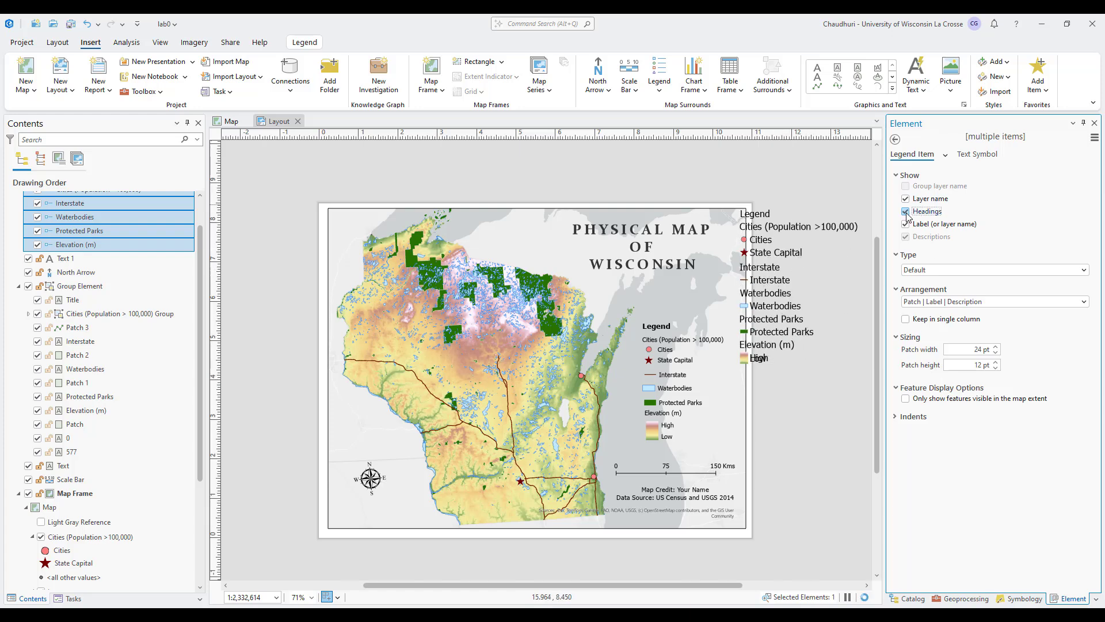
pyautogui.click(906, 211)
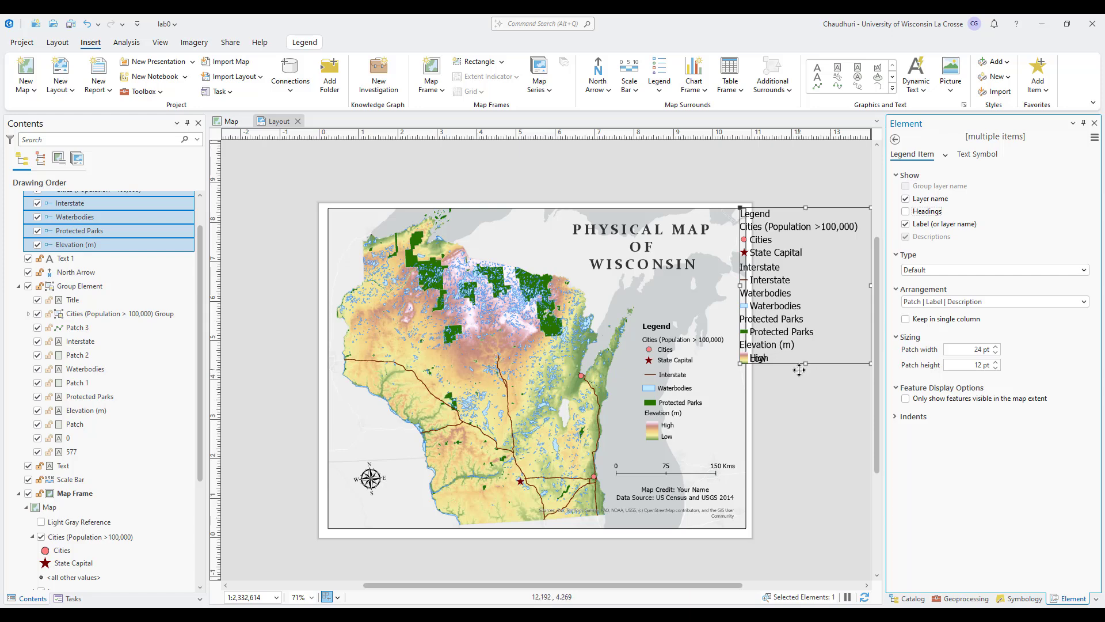
# Compare the layer names and labels in the map with the legend entries on the layout.
pyautogui.rightClick(777, 324)
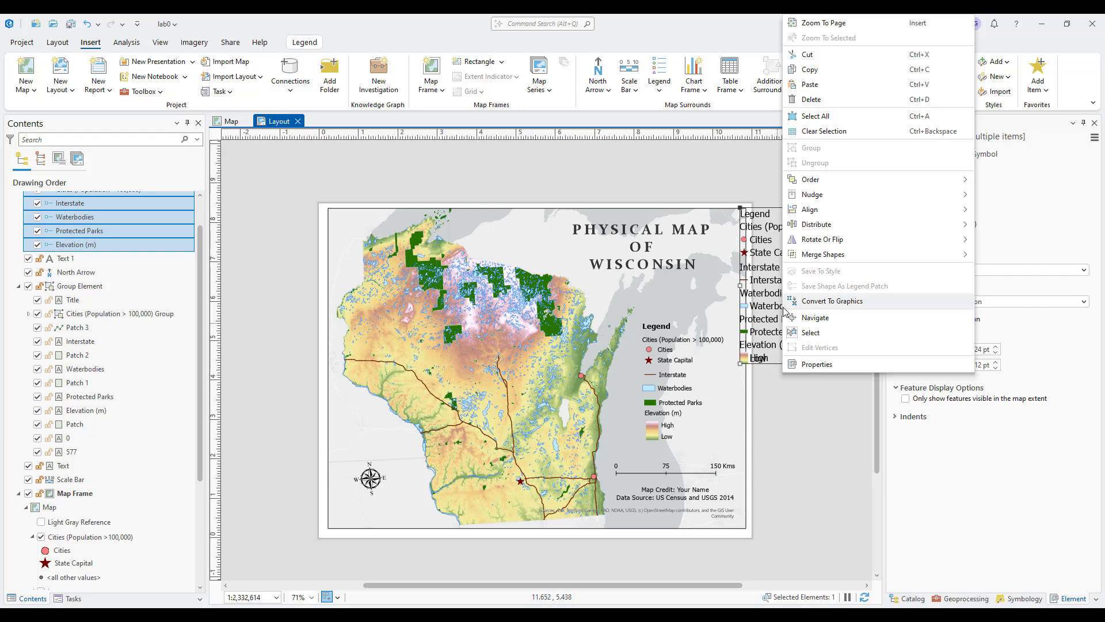
pyautogui.click(765, 378)
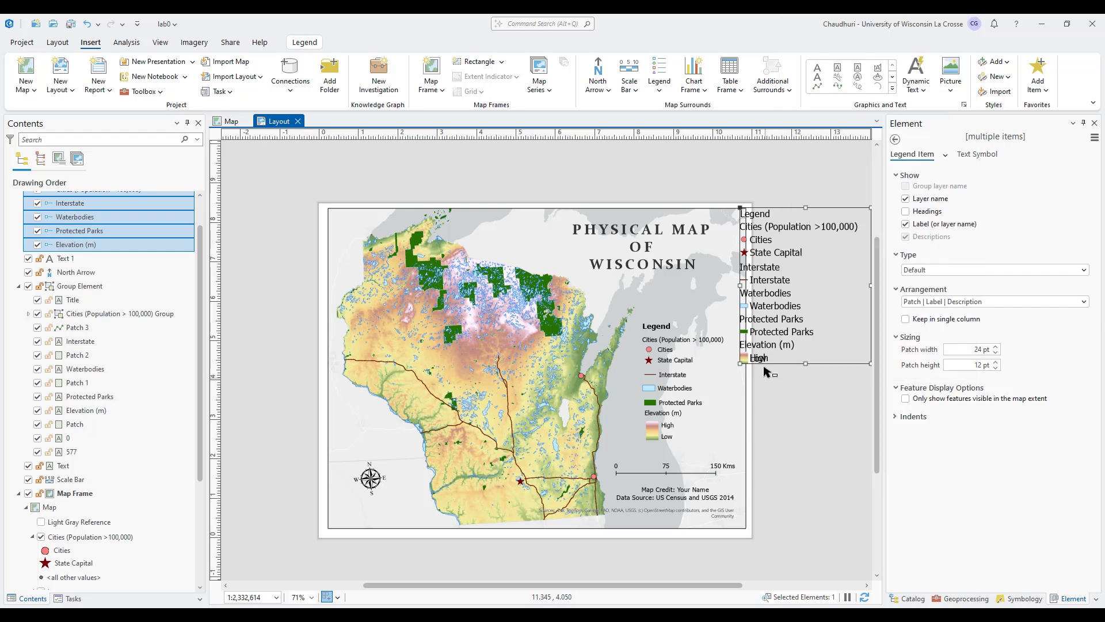
pyautogui.click(664, 394)
pyautogui.rightClick(664, 383)
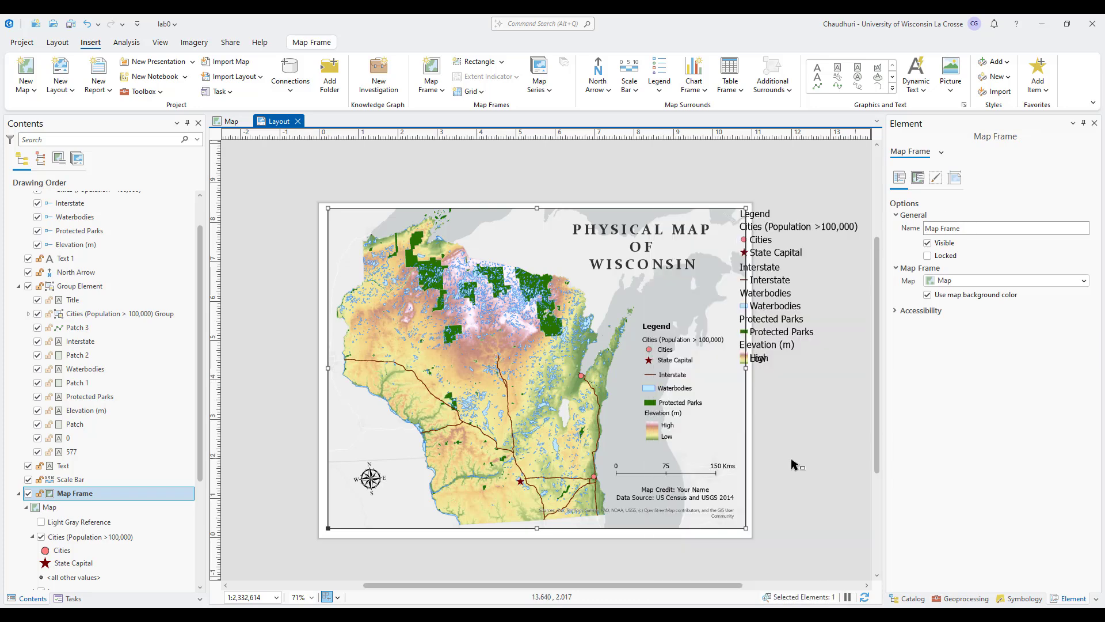
pyautogui.click(852, 466)
pyautogui.click(231, 122)
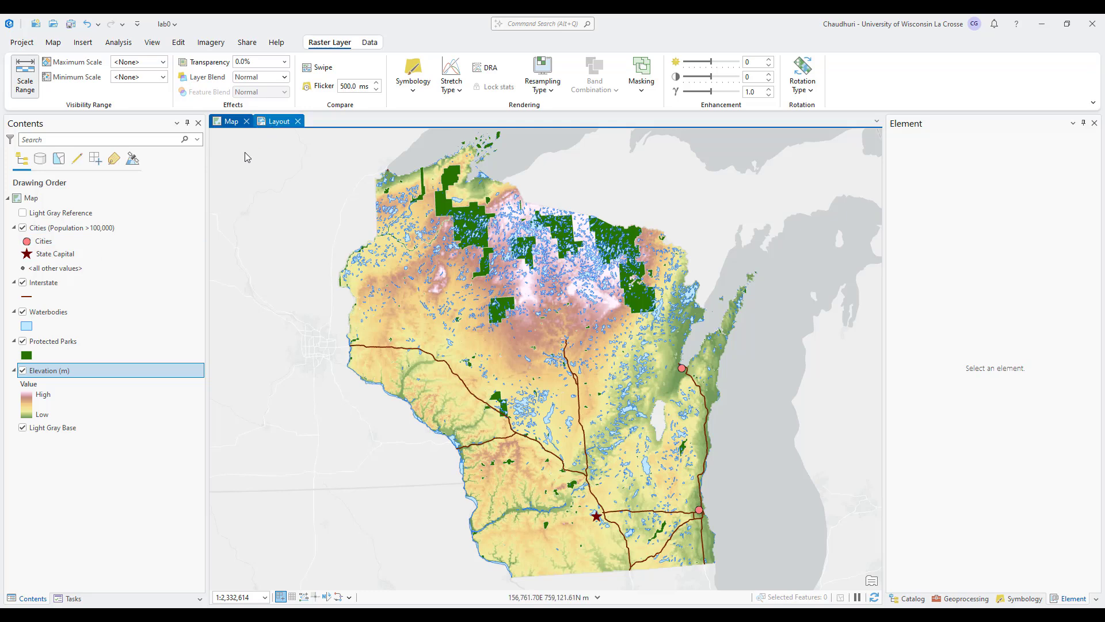
pyautogui.click(279, 122)
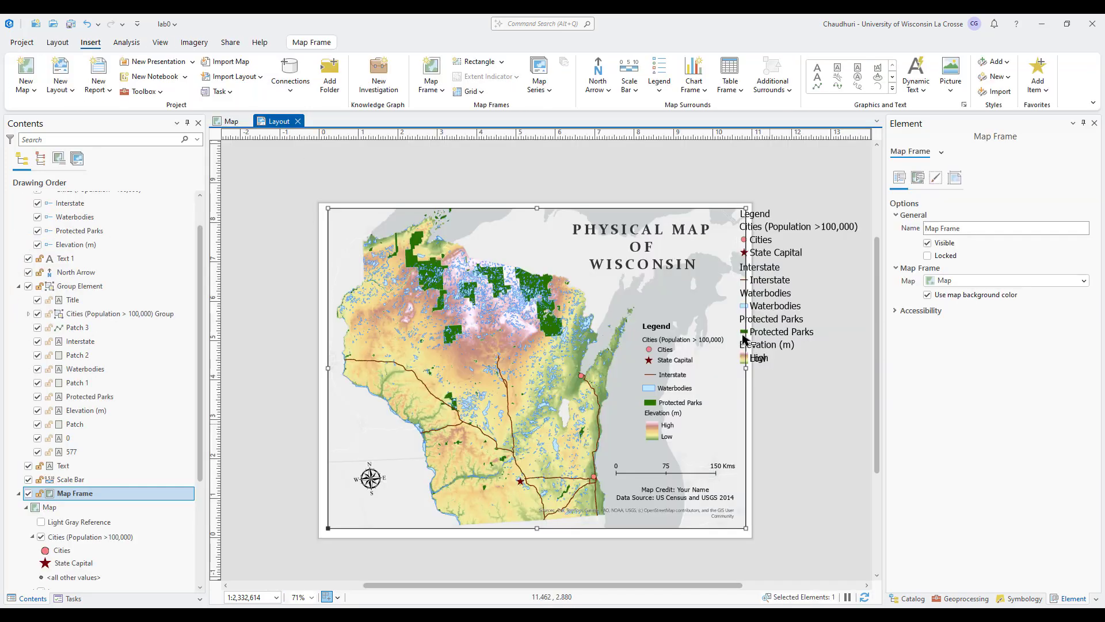
pyautogui.click(230, 121)
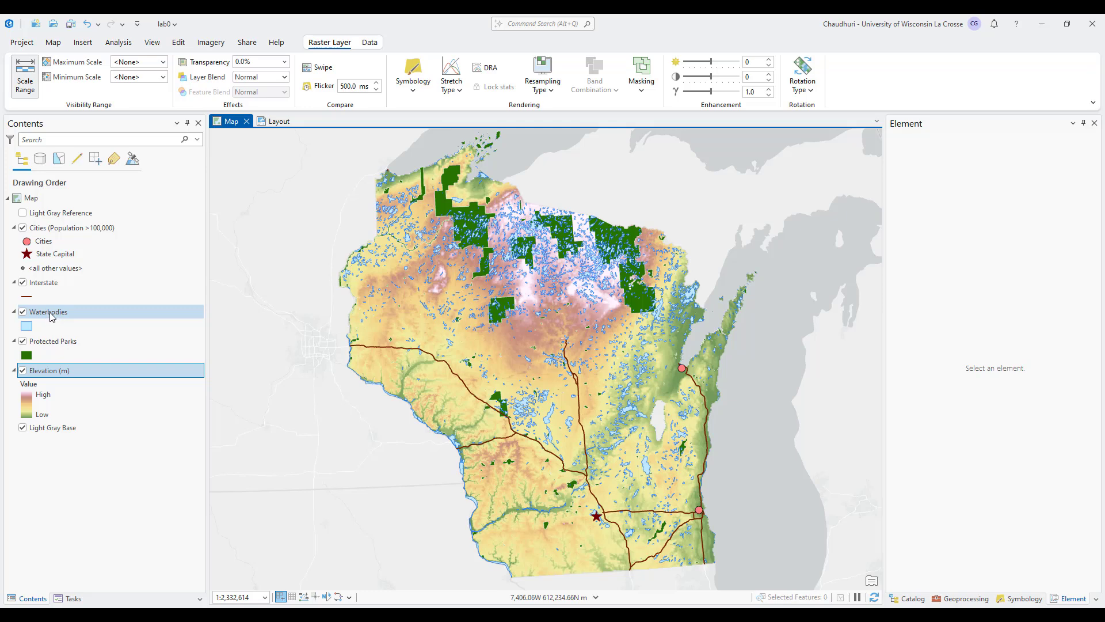
pyautogui.click(278, 122)
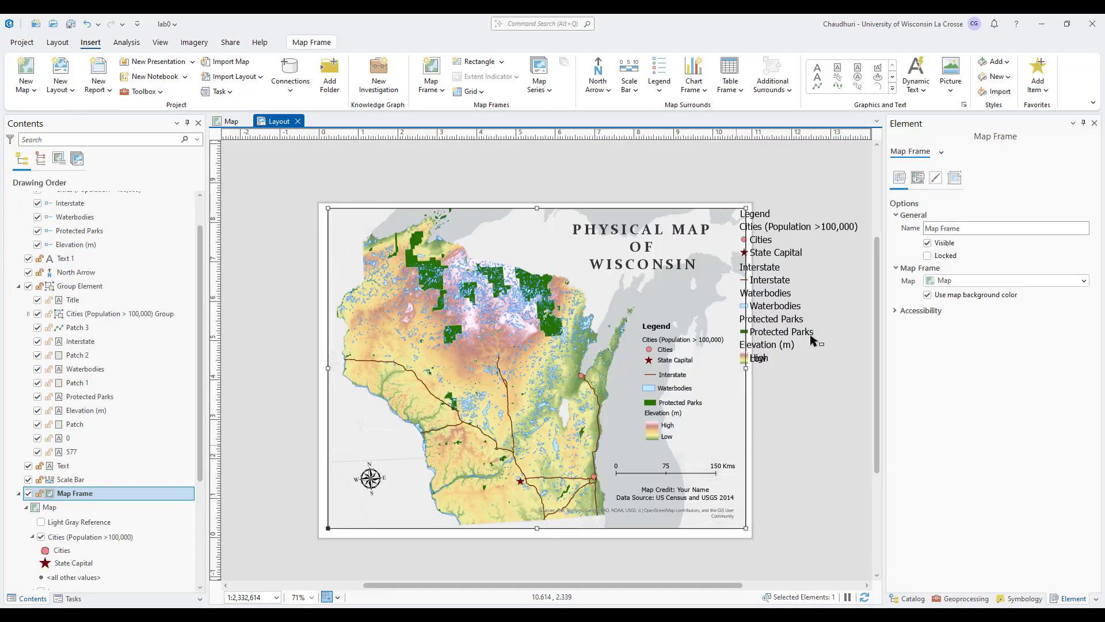
# Delete the new legend from the layout and review the map frame's layers down to Light Gray Base.
pyautogui.click(783, 298)
pyautogui.press('Delete')
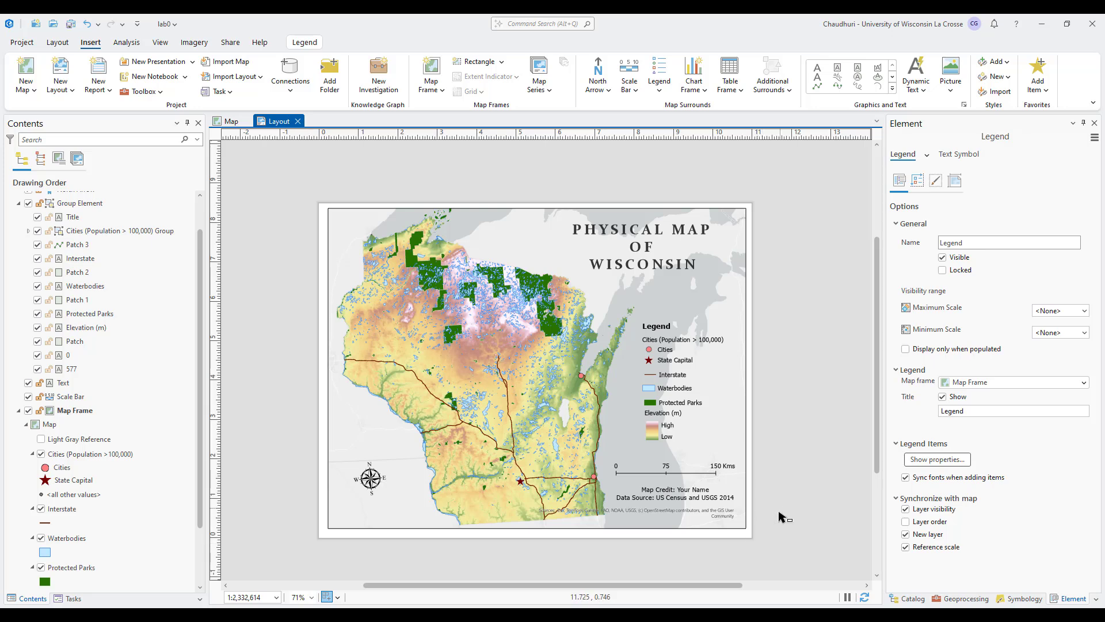
pyautogui.scroll(-2, 201, 507)
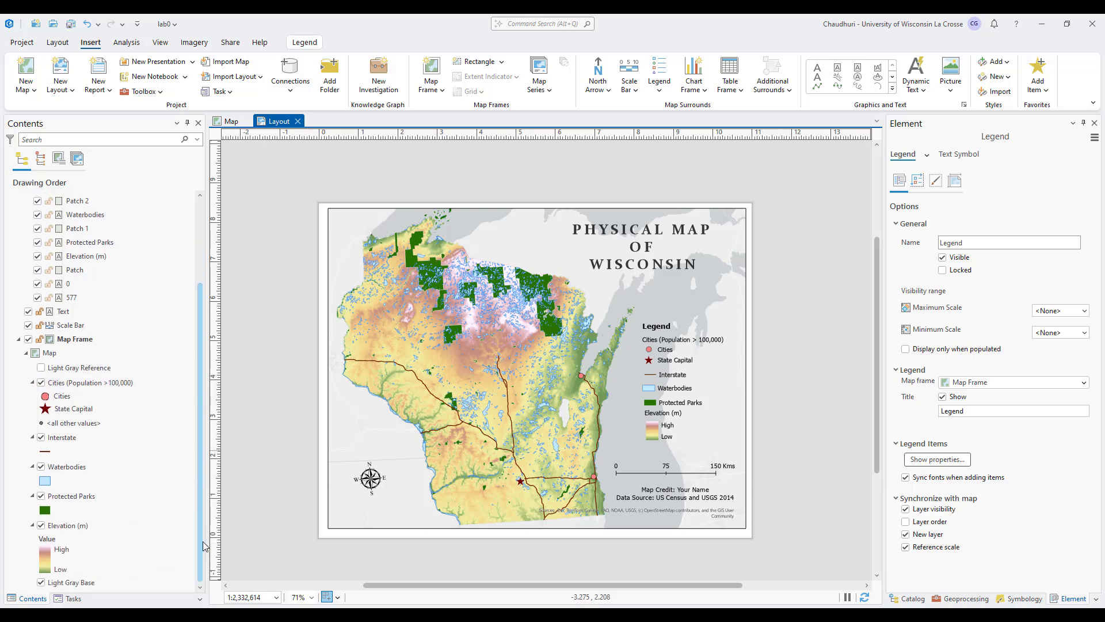
pyautogui.click(41, 582)
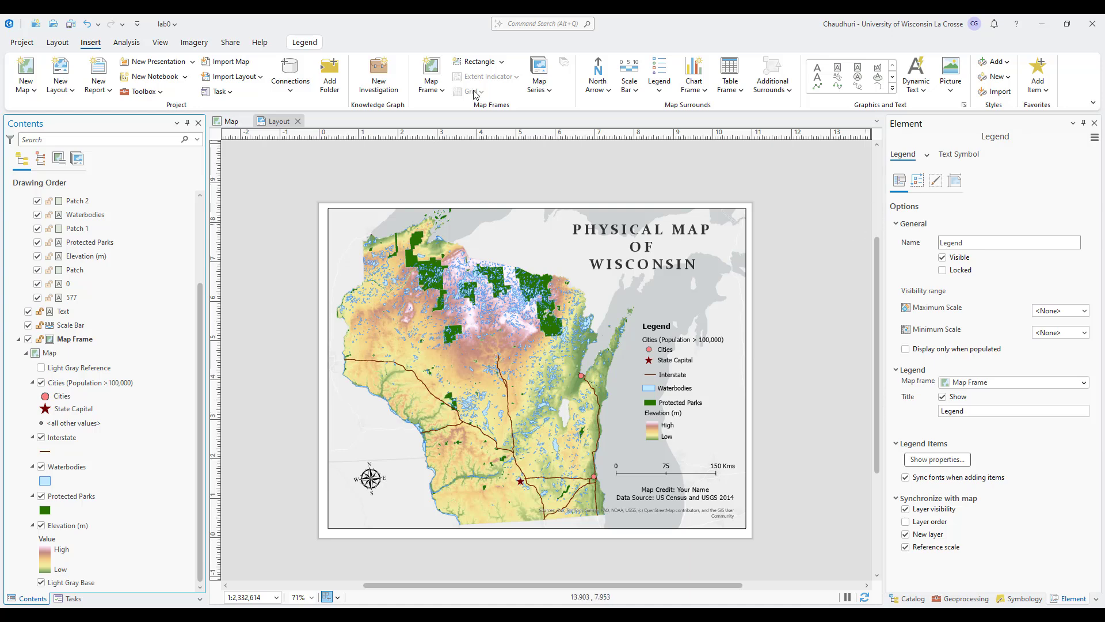
# Open the export settings for the layout and choose PNG as the file type.
pyautogui.click(259, 43)
pyautogui.click(230, 43)
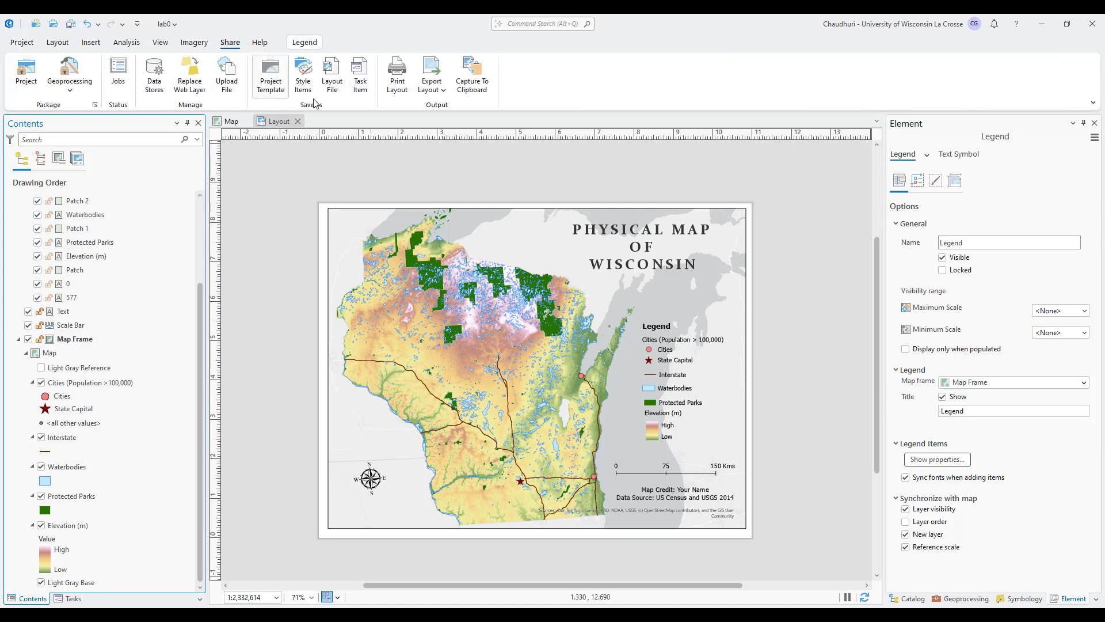
pyautogui.click(435, 72)
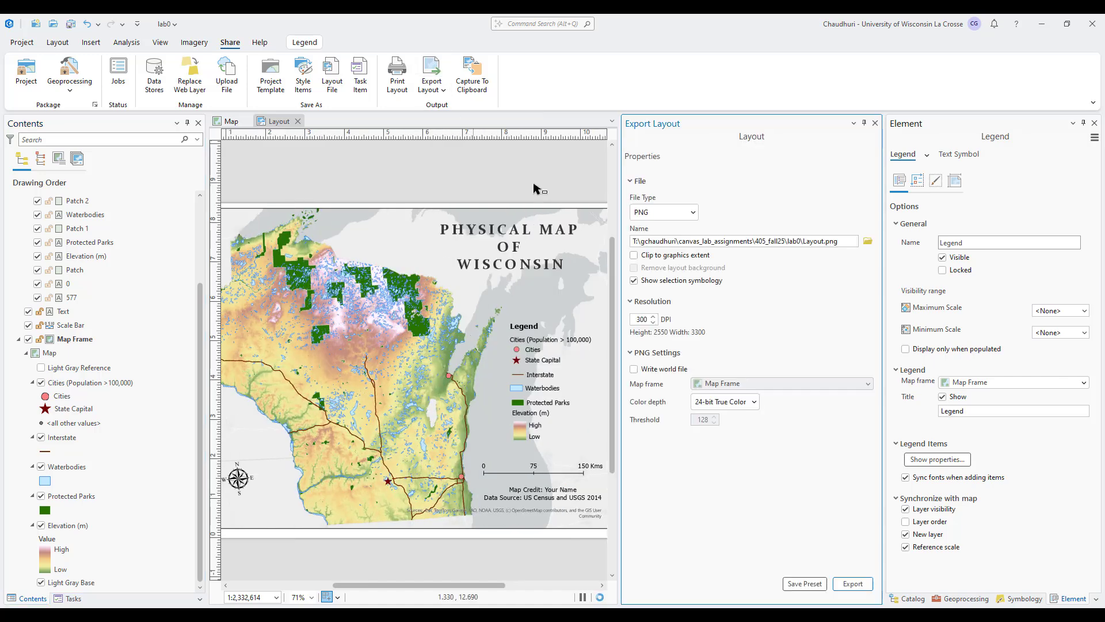
pyautogui.click(691, 211)
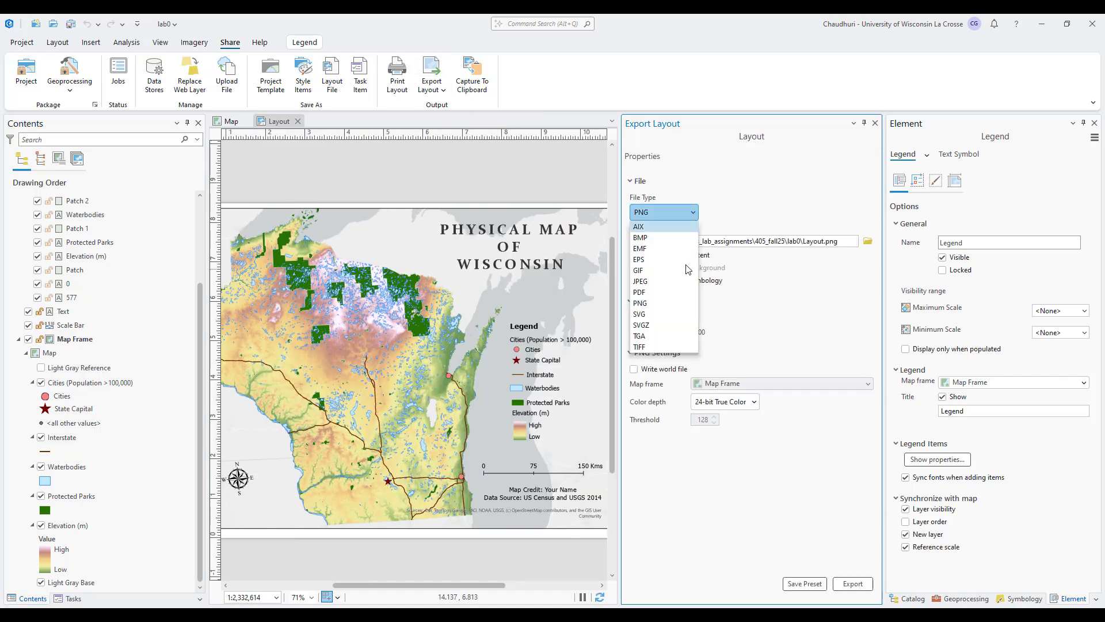
pyautogui.click(679, 303)
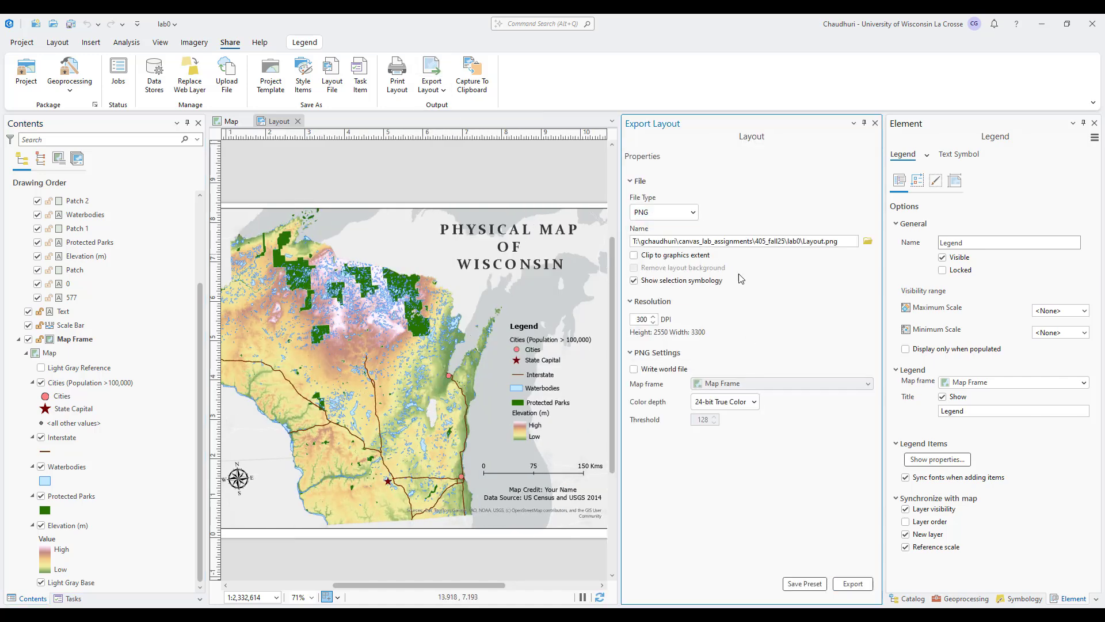
pyautogui.click(693, 212)
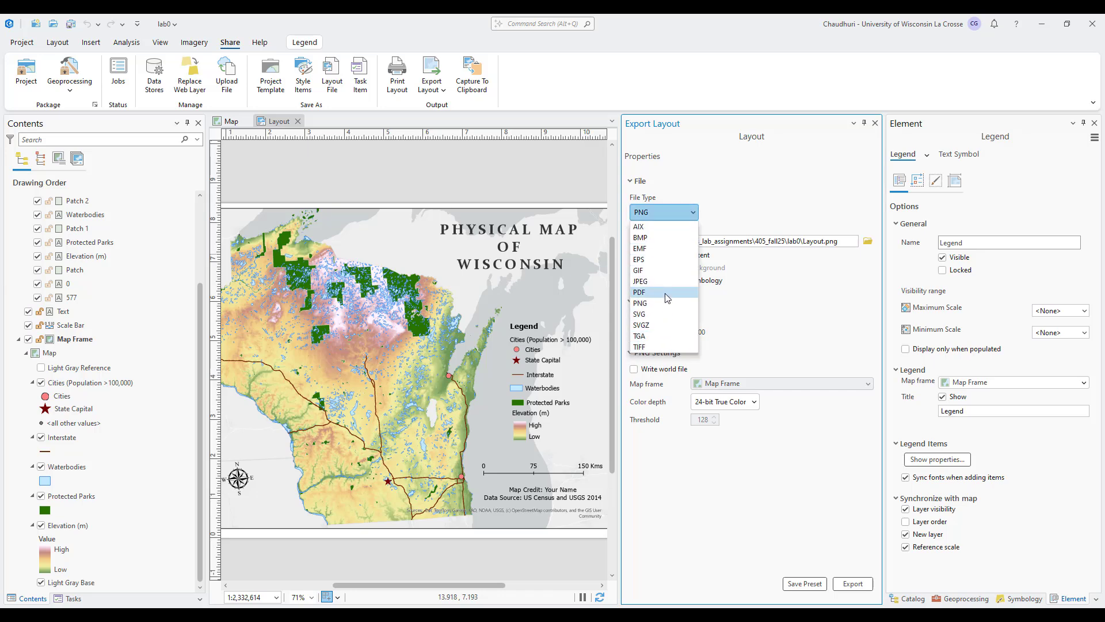
pyautogui.click(770, 337)
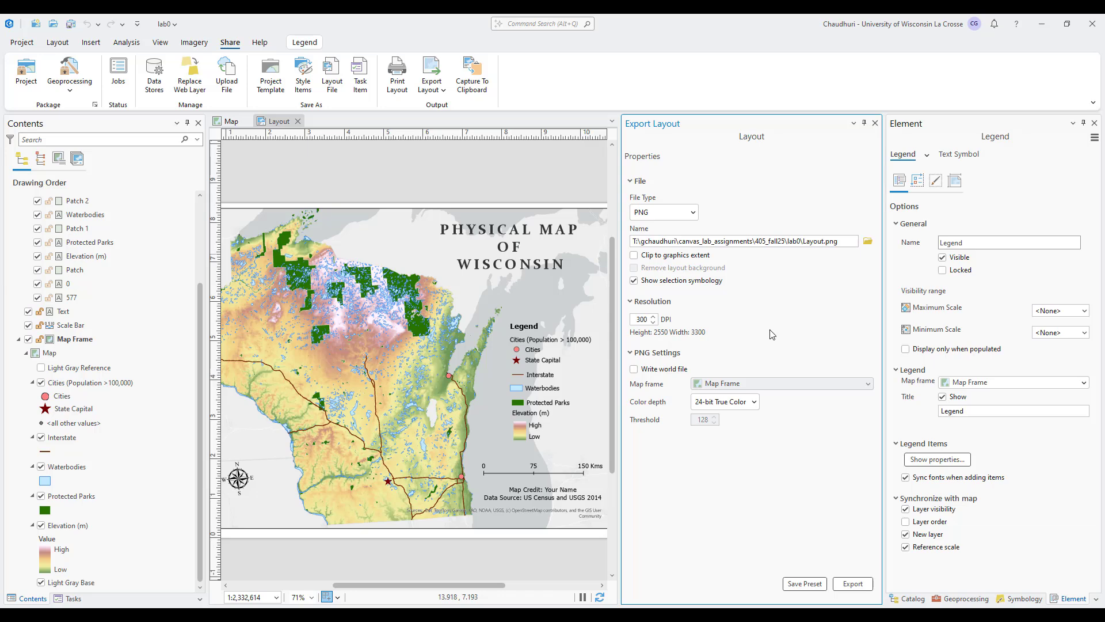